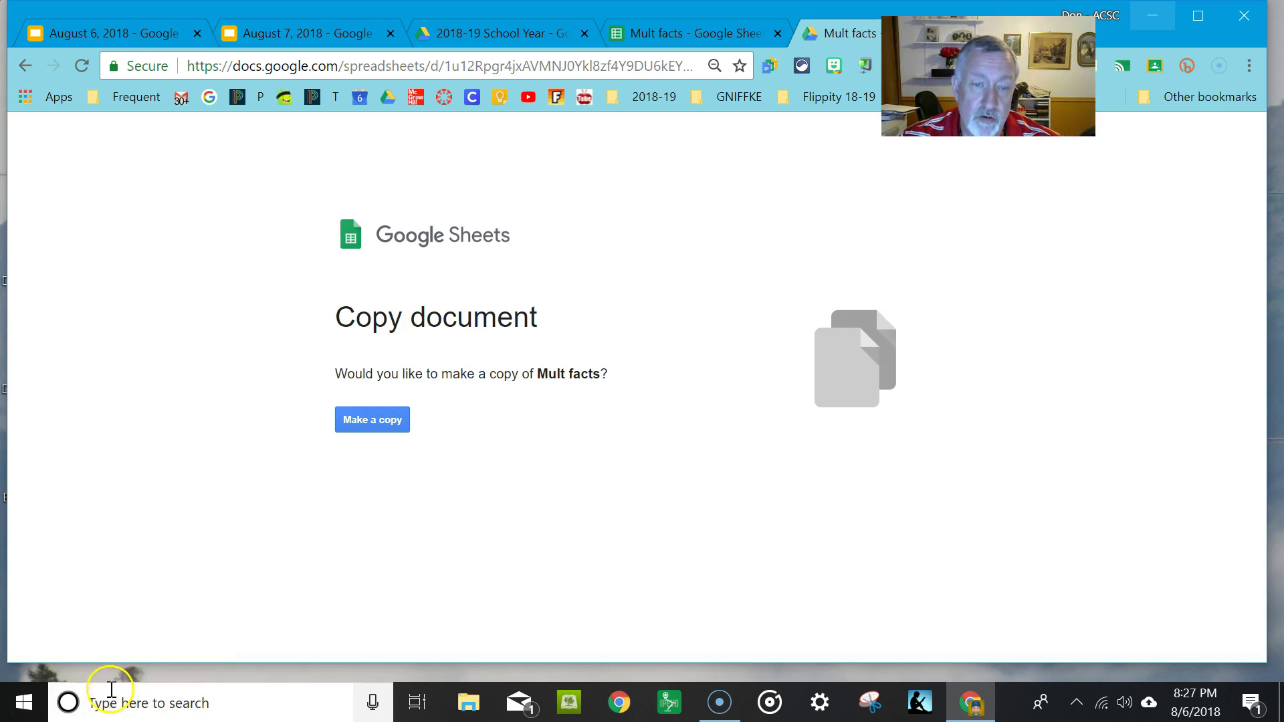
Make a copy of the Mult facts spreadsheet and add a folder named Math to the bookmarks bar.
click(367, 412)
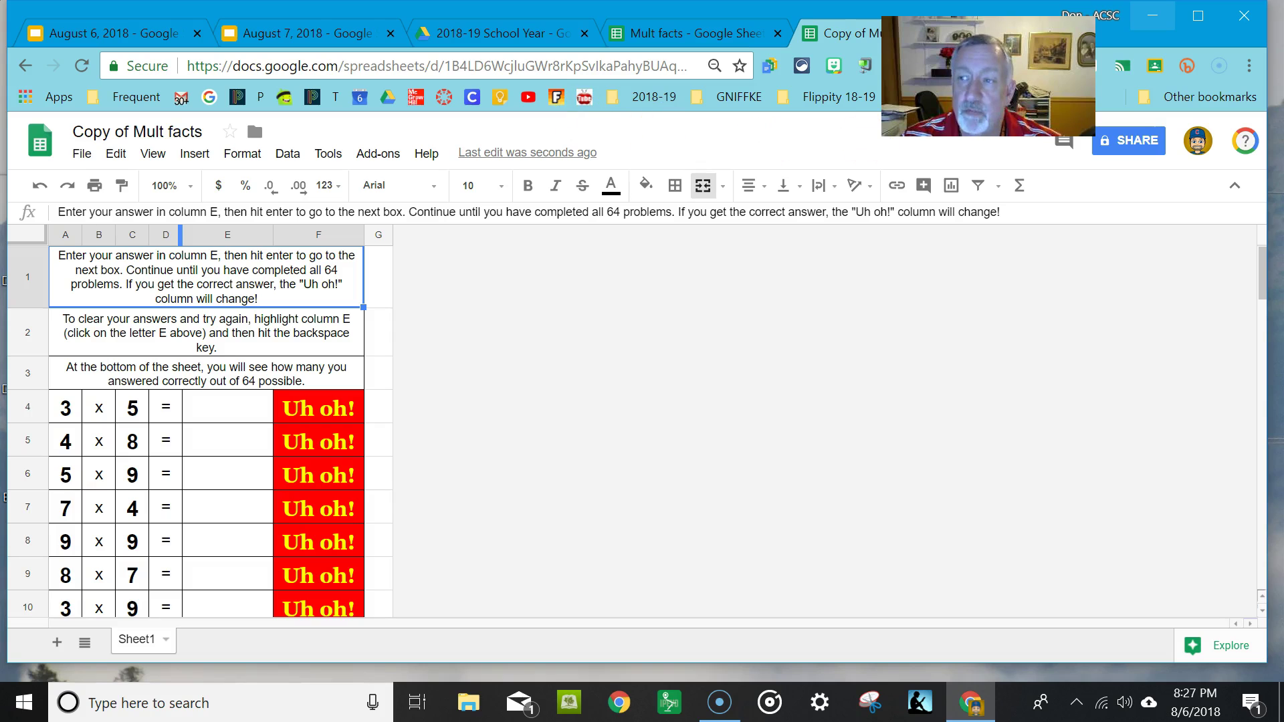
right_click(1107, 99)
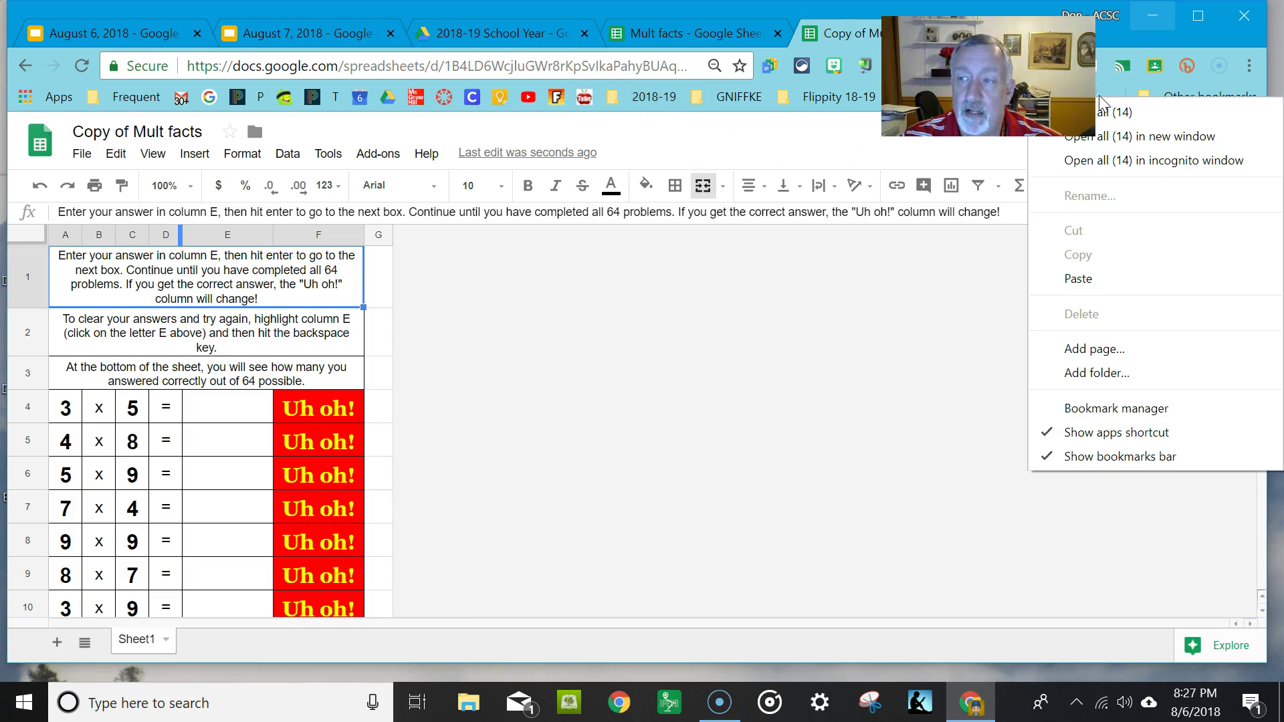
click(1077, 372)
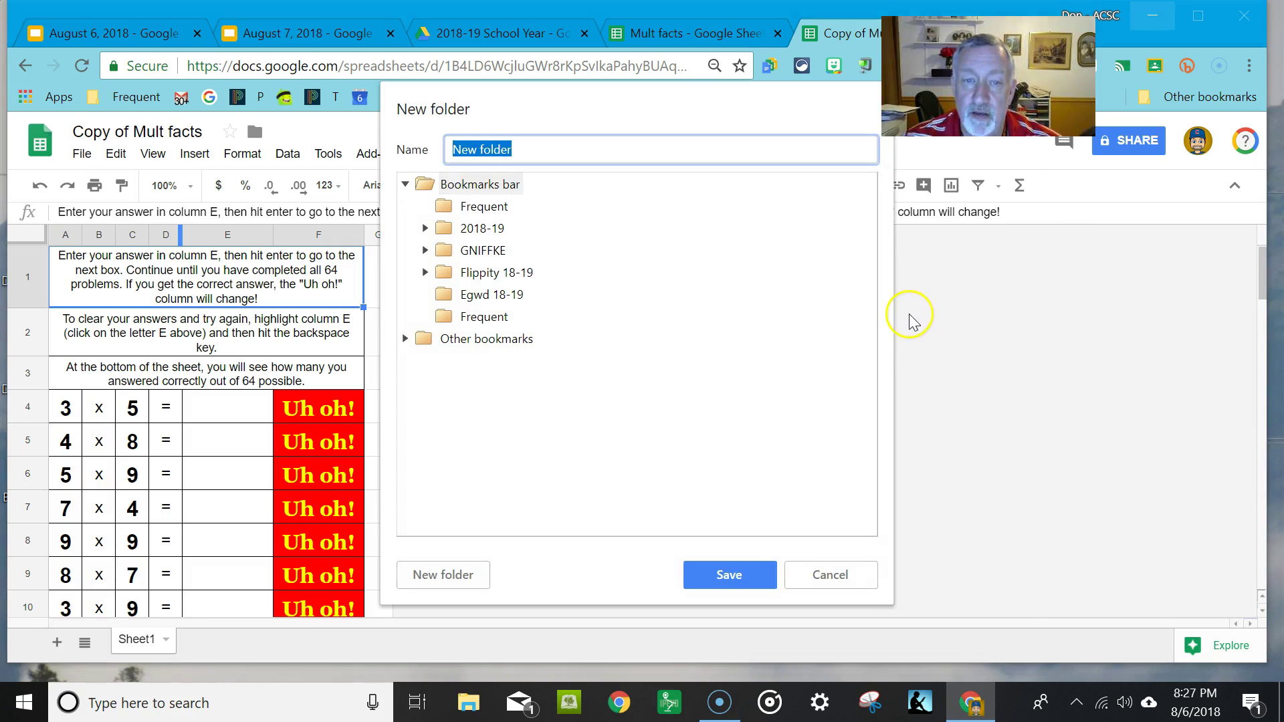
text(Math)
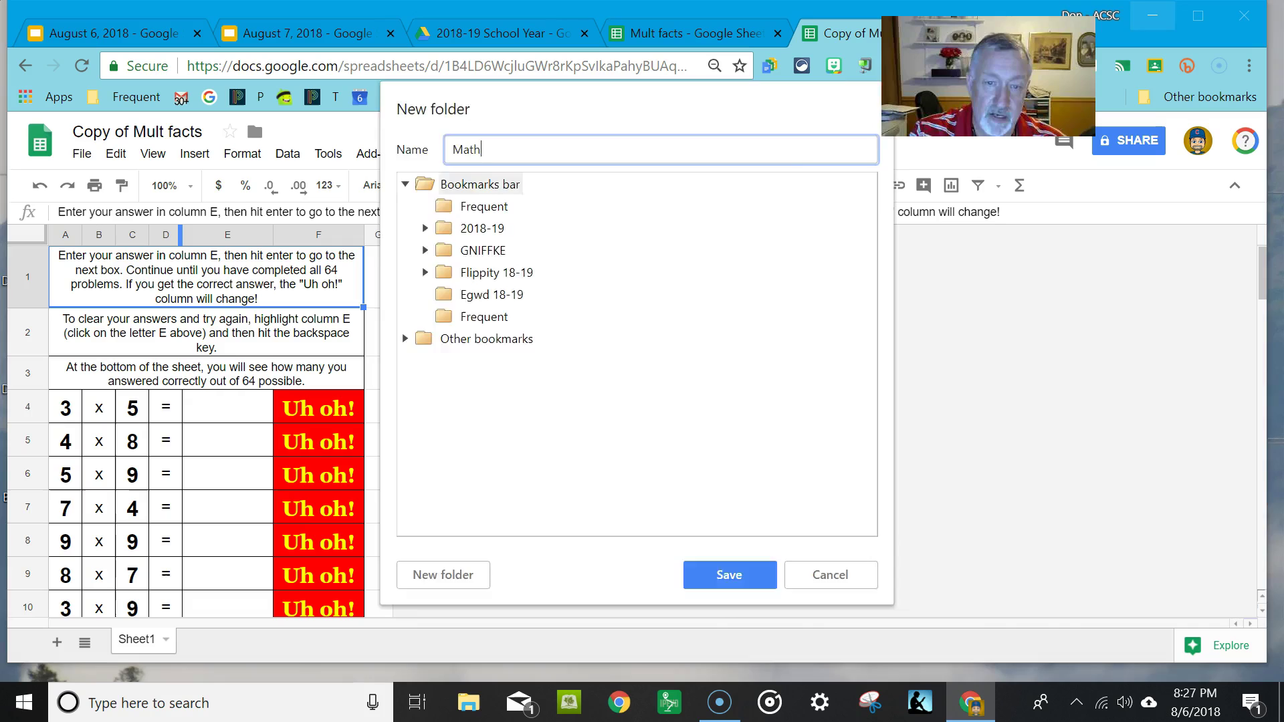
key(Return)
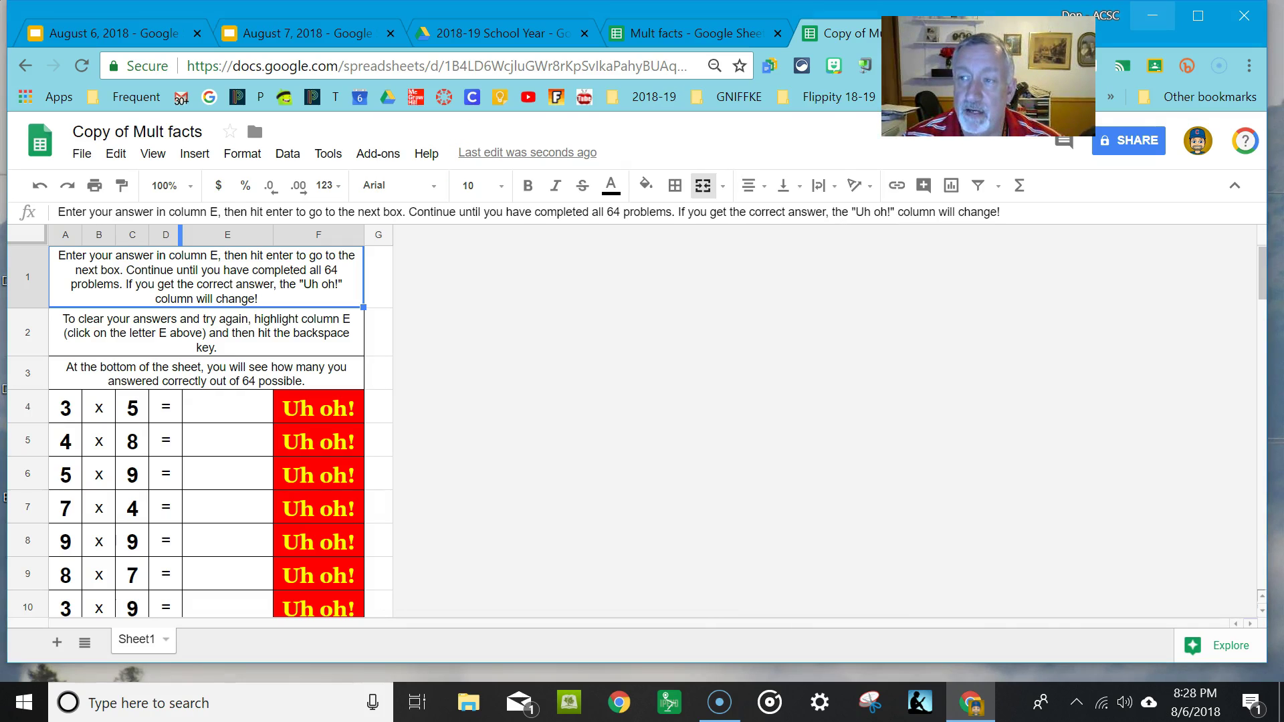
Move the Math bookmark folder to just after the Google bookmark and save the copied spreadsheet's page in it.
click(1114, 97)
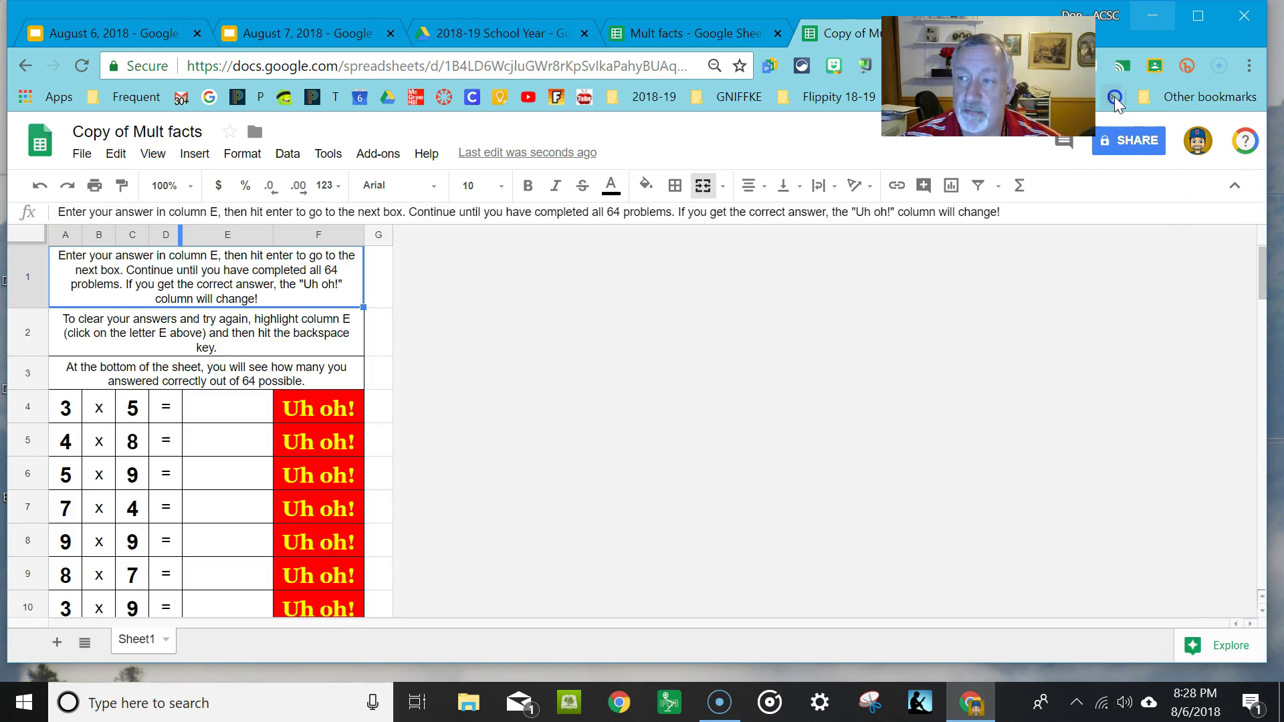
mouse_move(1105, 131)
drag(1107, 137, 230, 107)
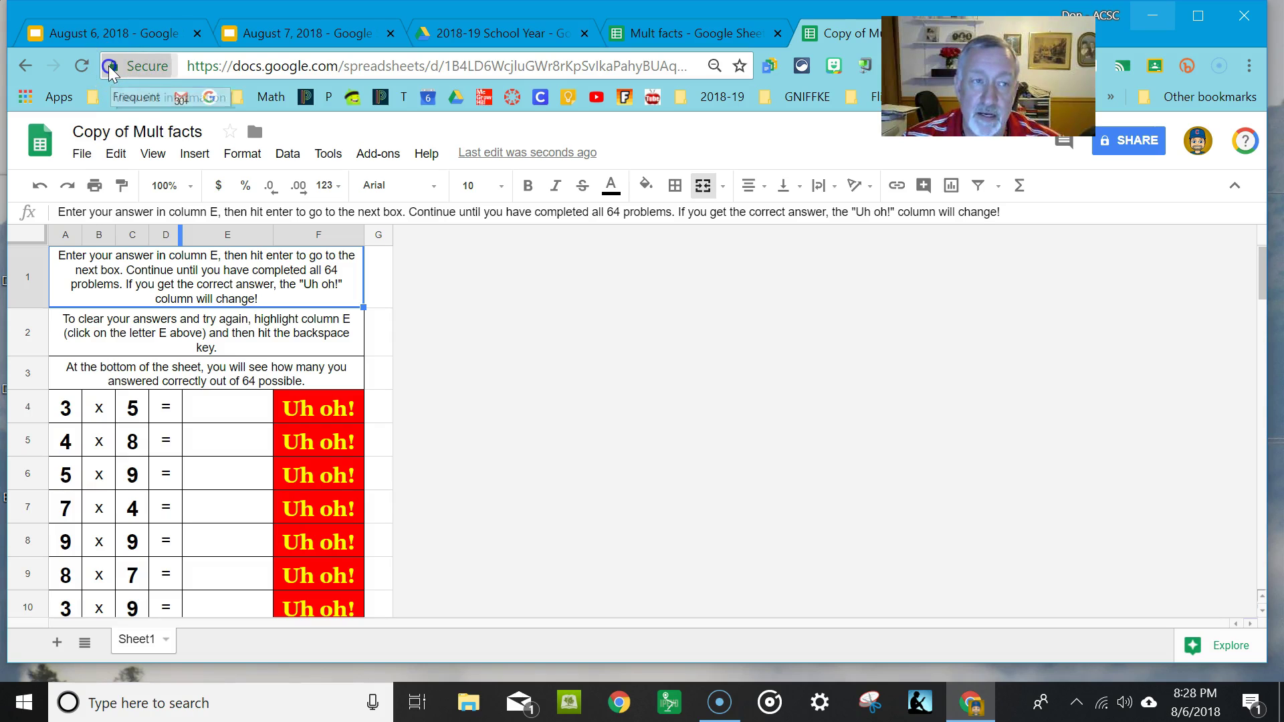
drag(109, 69, 261, 104)
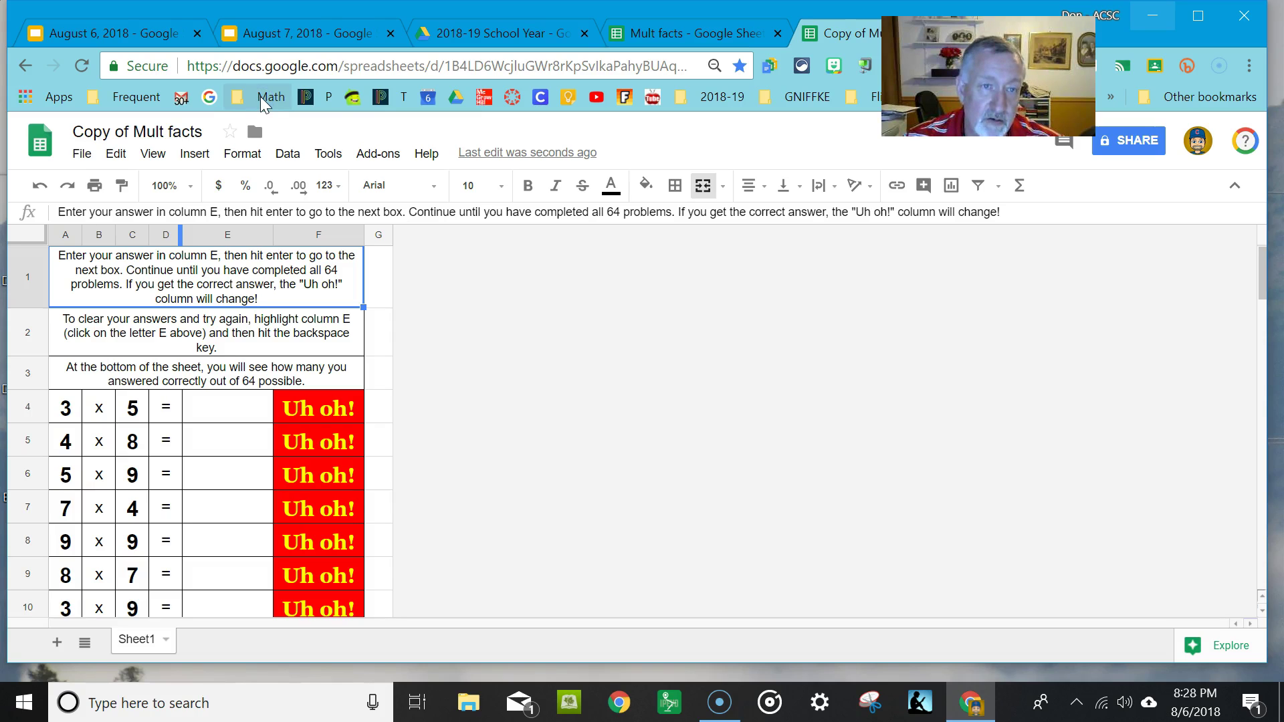
Rename the Copy of Mult facts bookmark in the Math folder to "Multiplication facts".
click(261, 98)
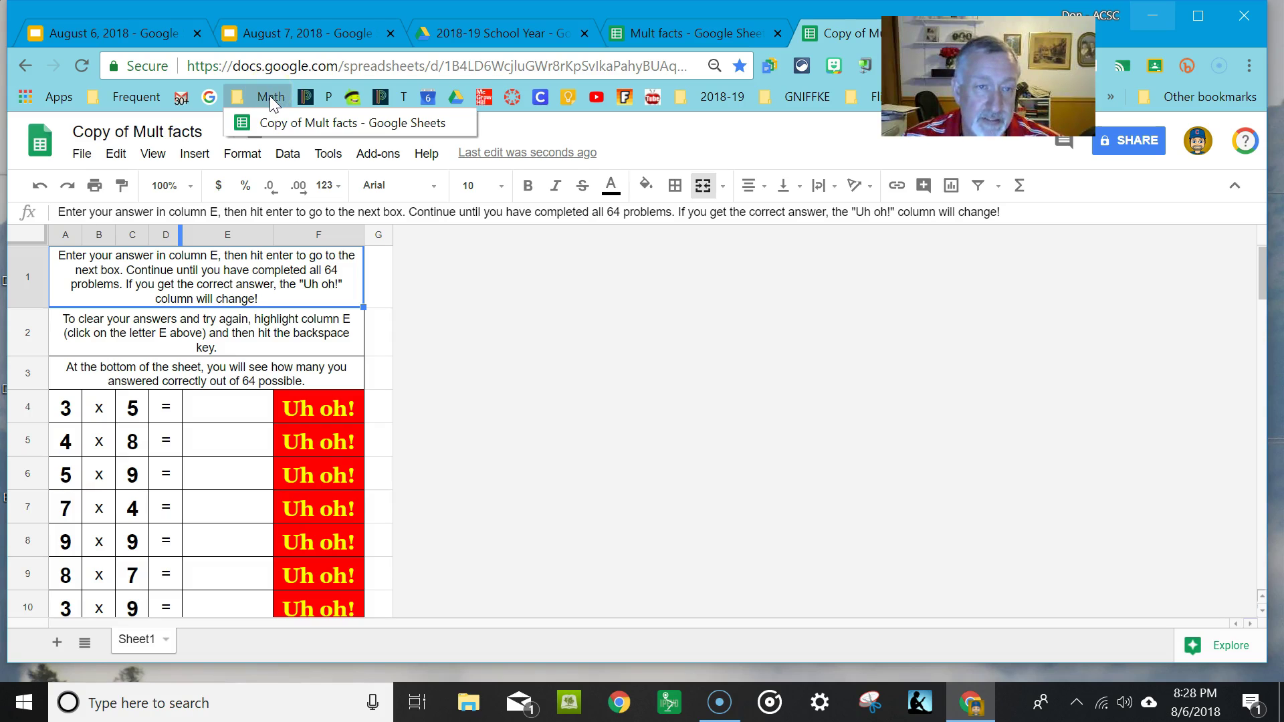
click(270, 124)
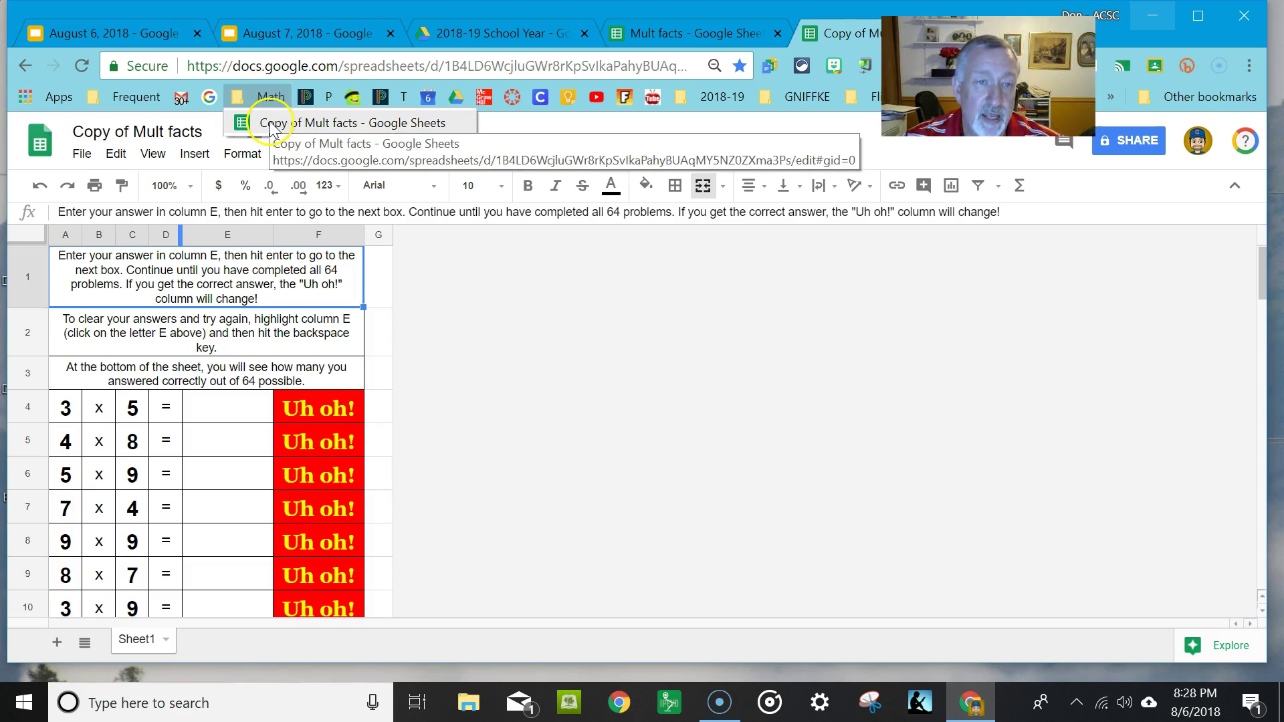
right_click(271, 127)
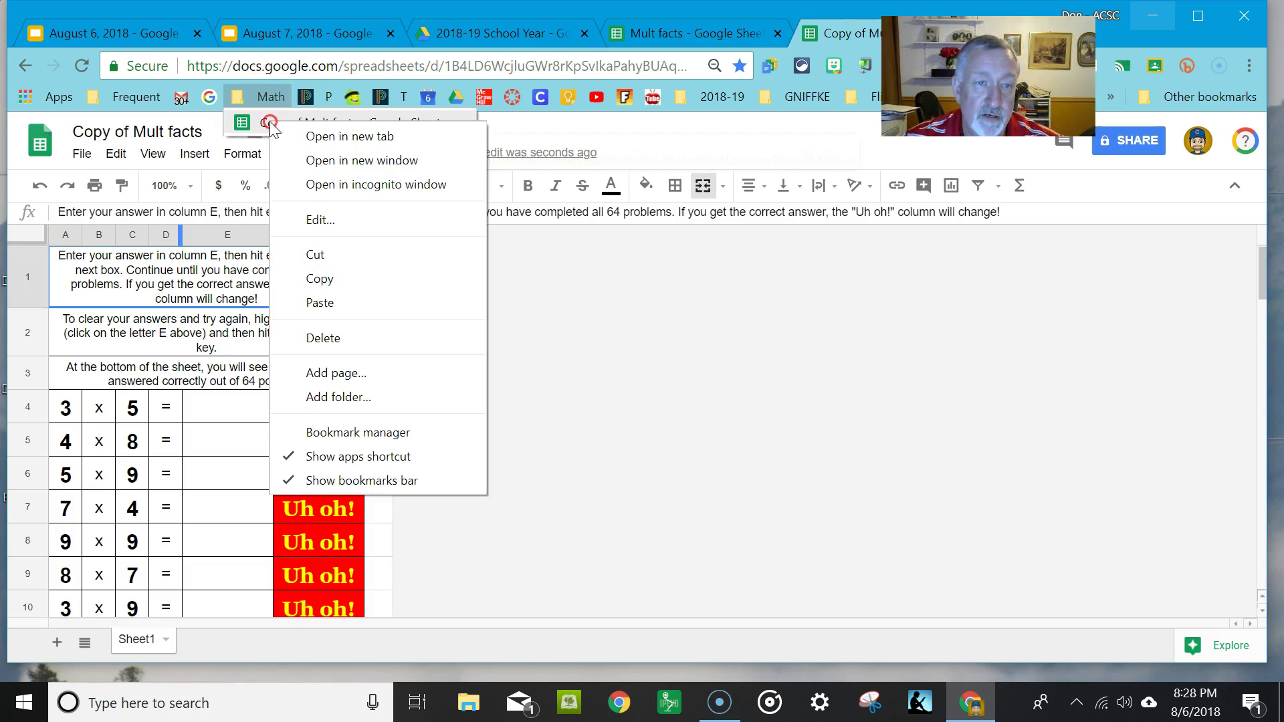
click(328, 225)
text(Multiplication facts)
key(Return)
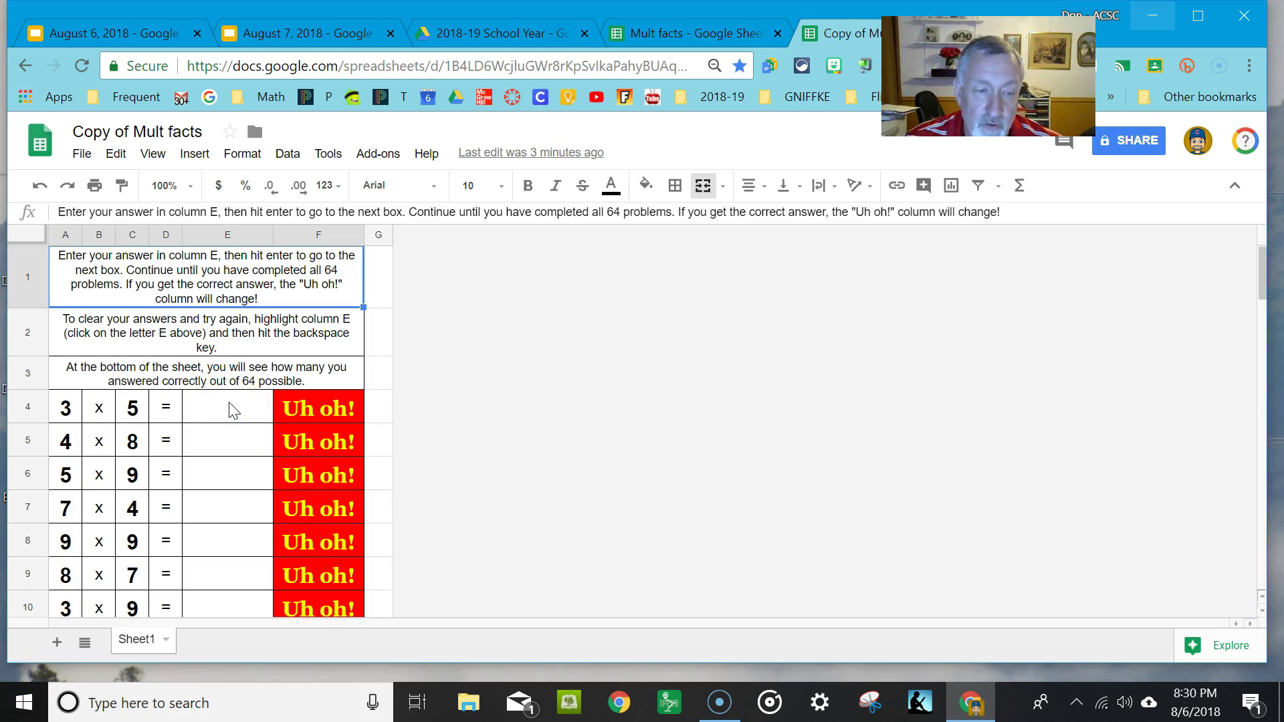
Answer the first five multiplication problems by entering 15, 32, 45, 28 and 18 in cells E4 to E8.
click(230, 409)
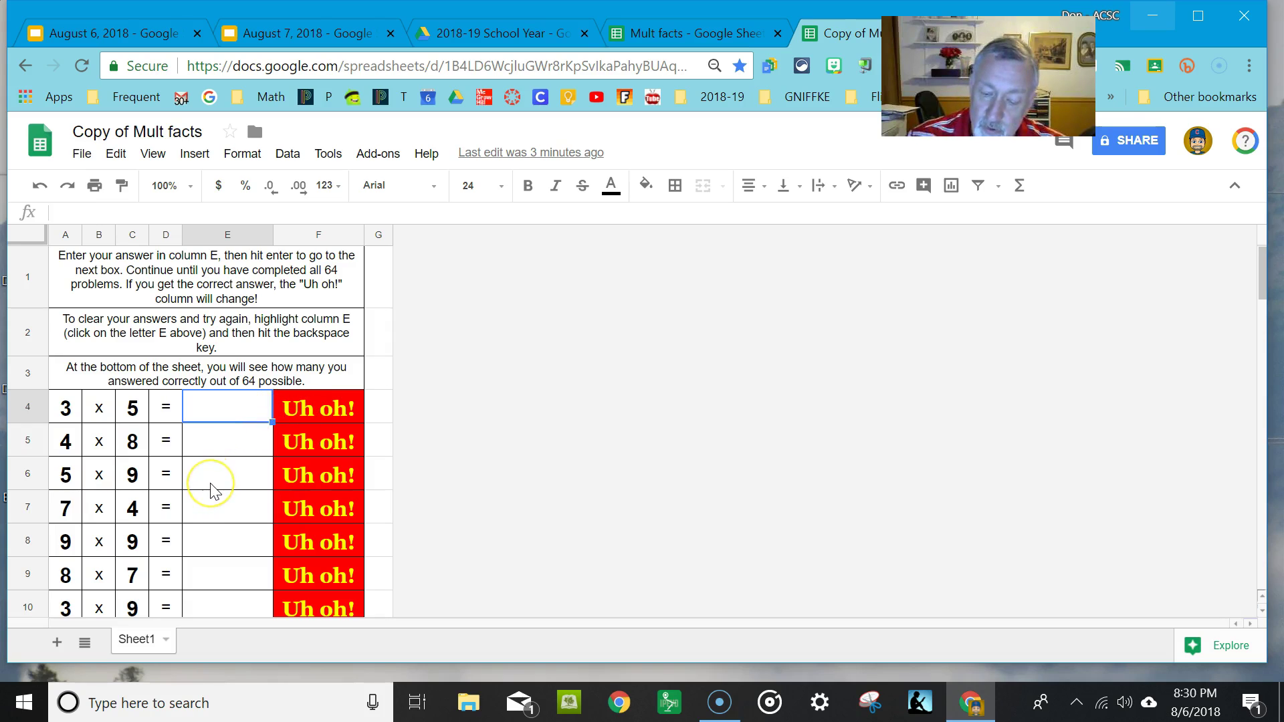
text(15)
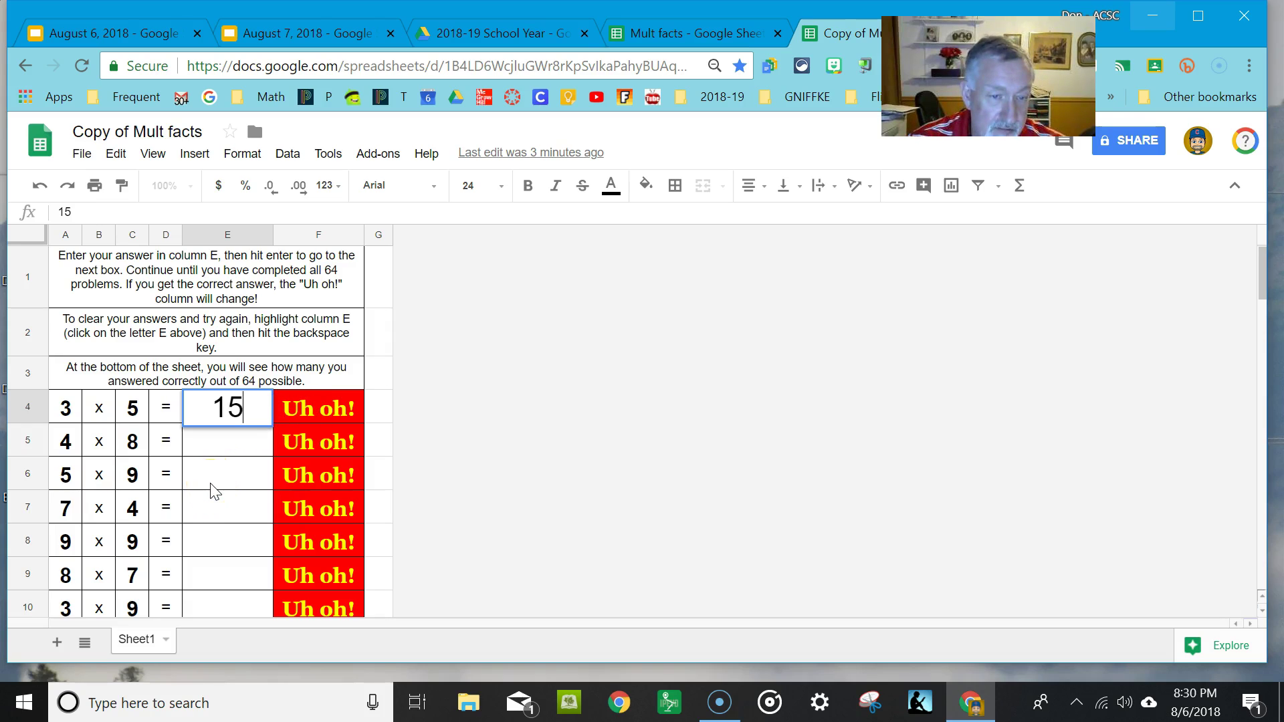
key(Return)
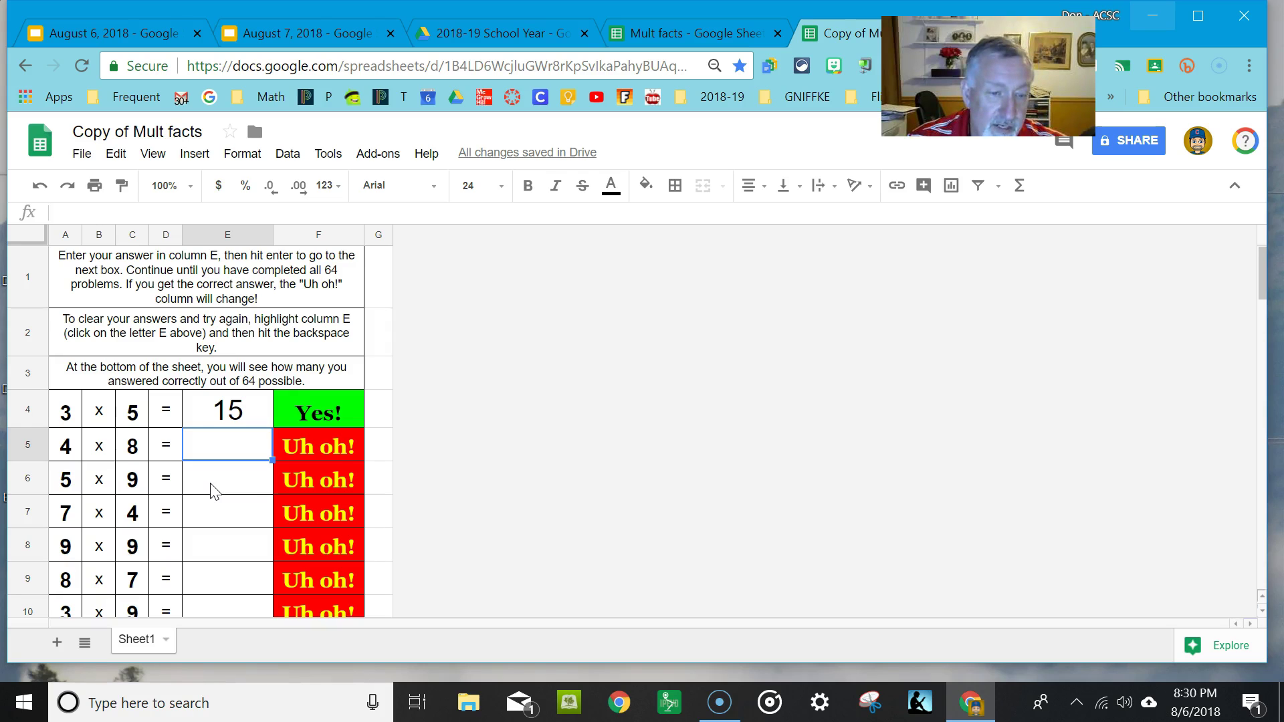
text(32)
key(Return)
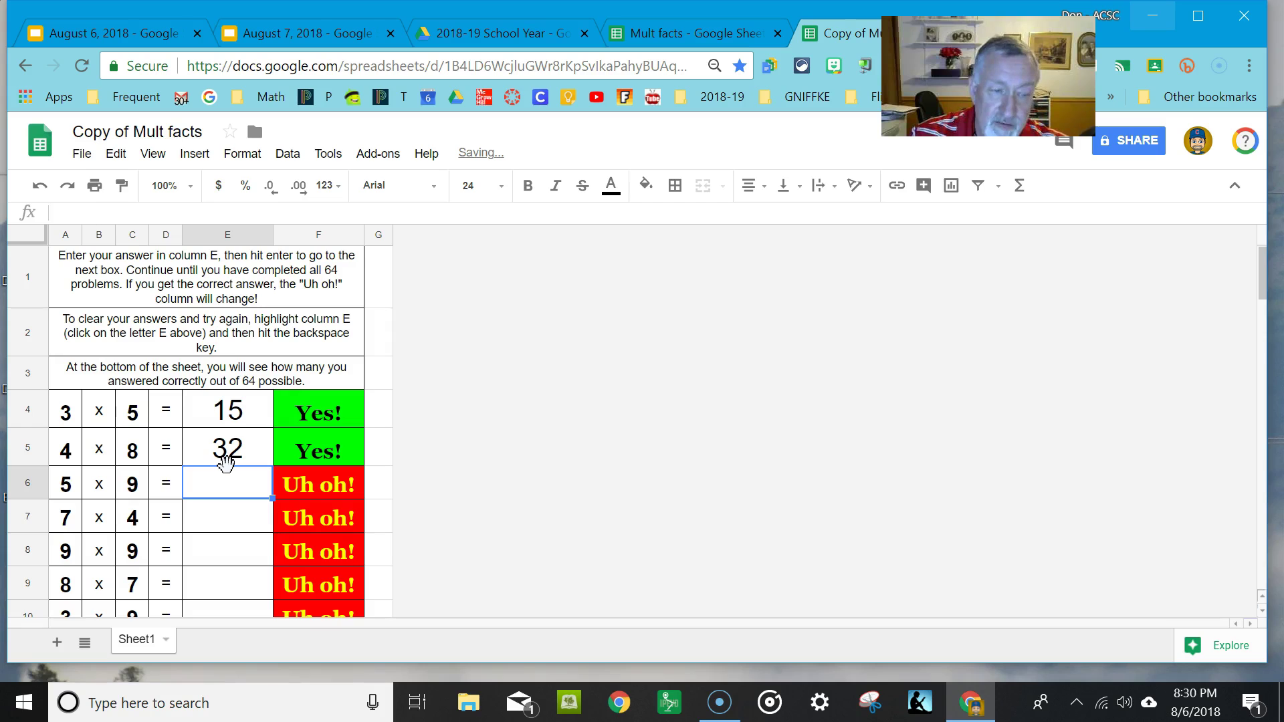
text(45)
key(Return)
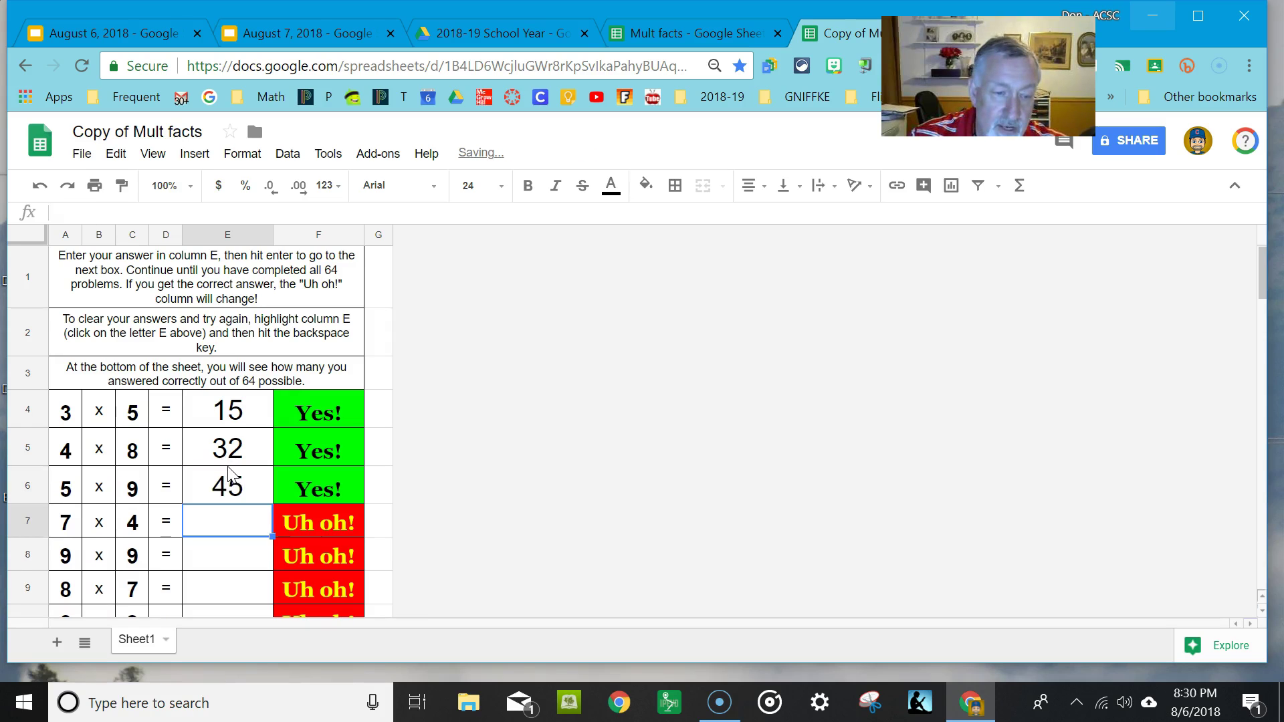
text(28)
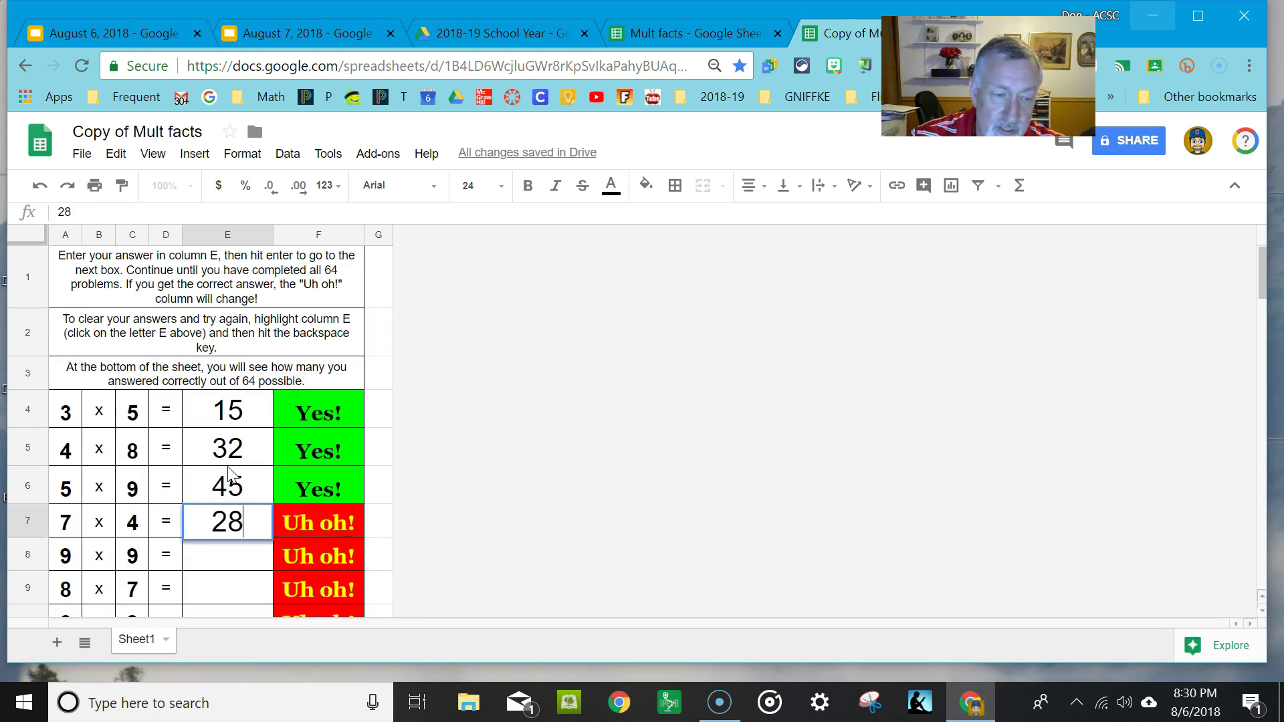
key(Return)
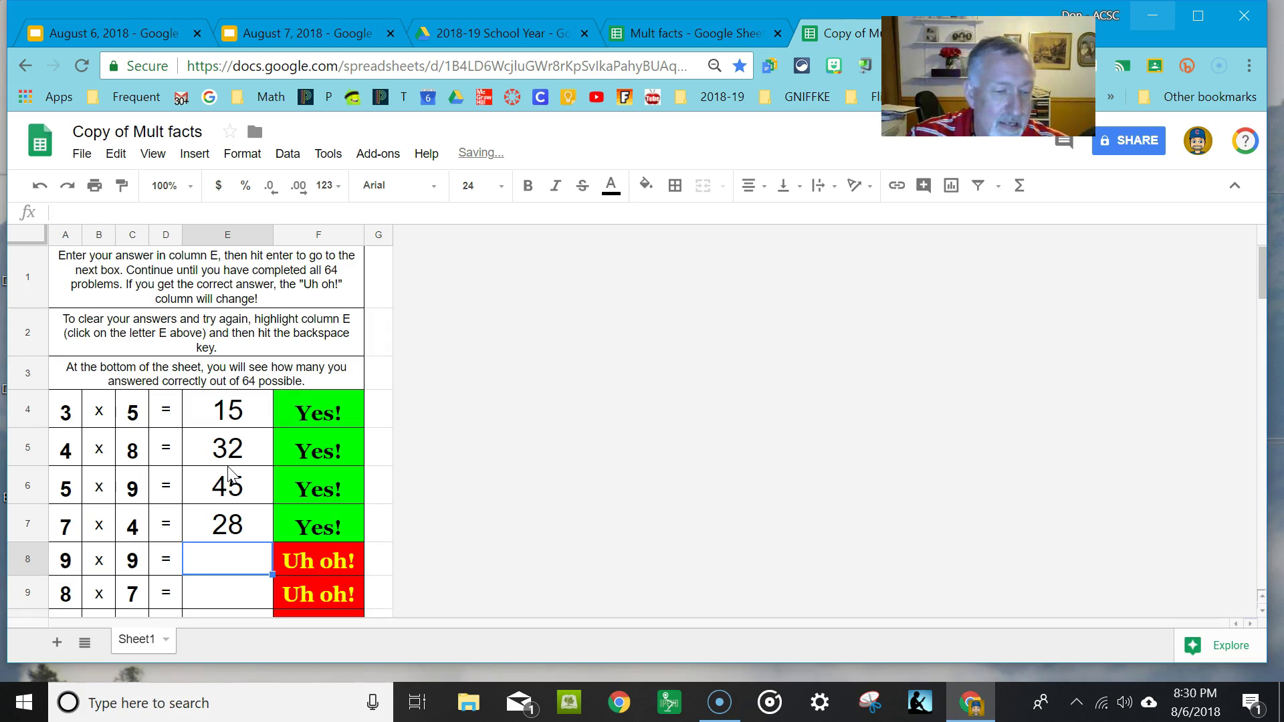
text(18)
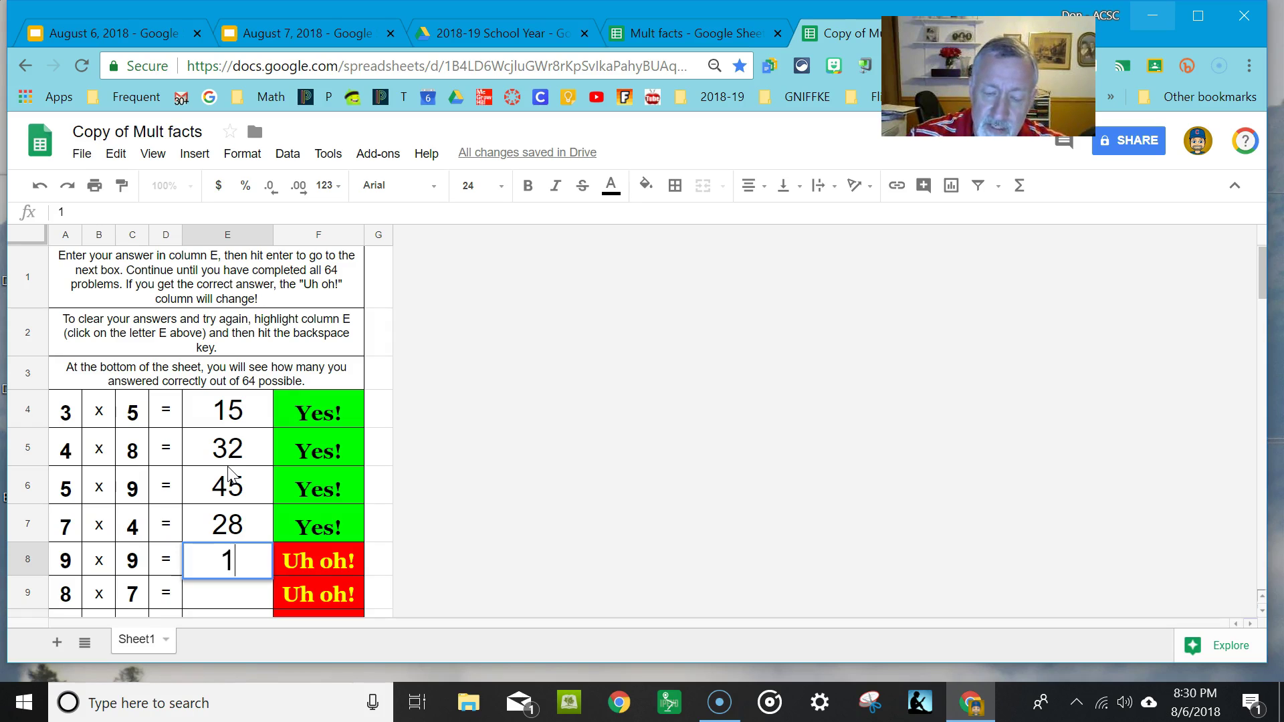
key(Return)
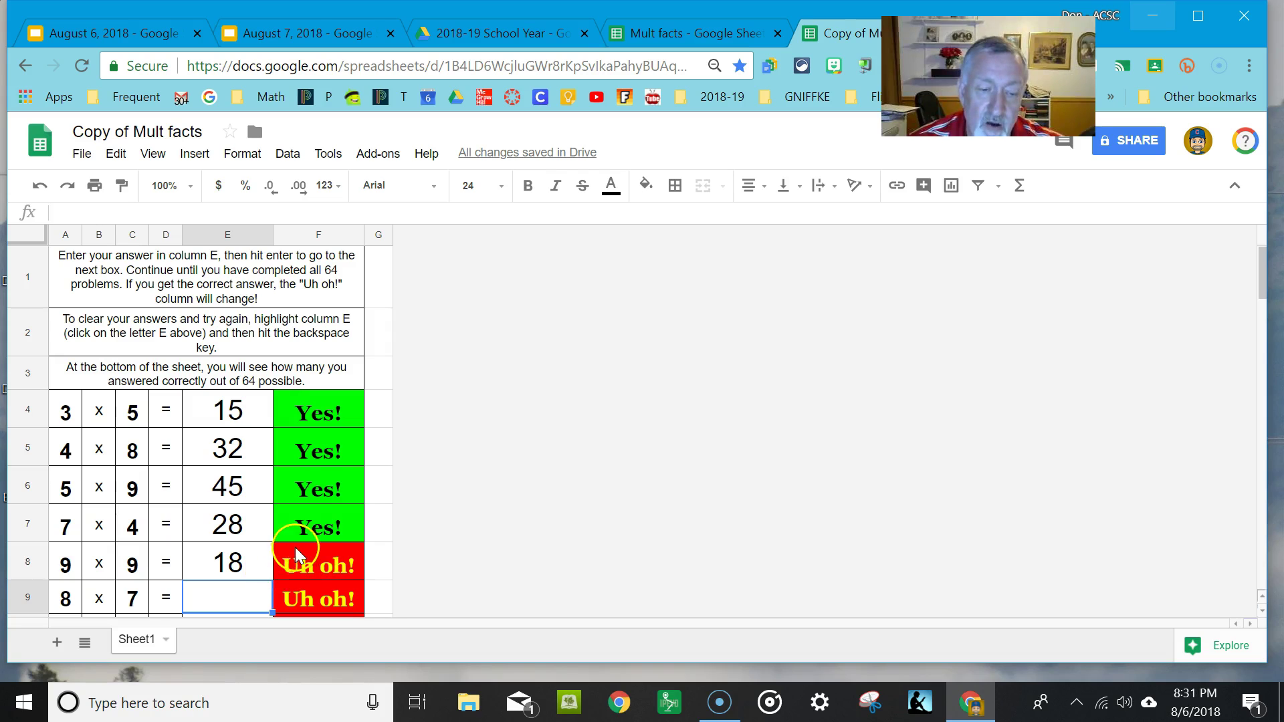
Enter 56 as the answer to 8 x 7 in E9 and 27 for 3 x 9 in E10.
scroll(287, 552, down, 1)
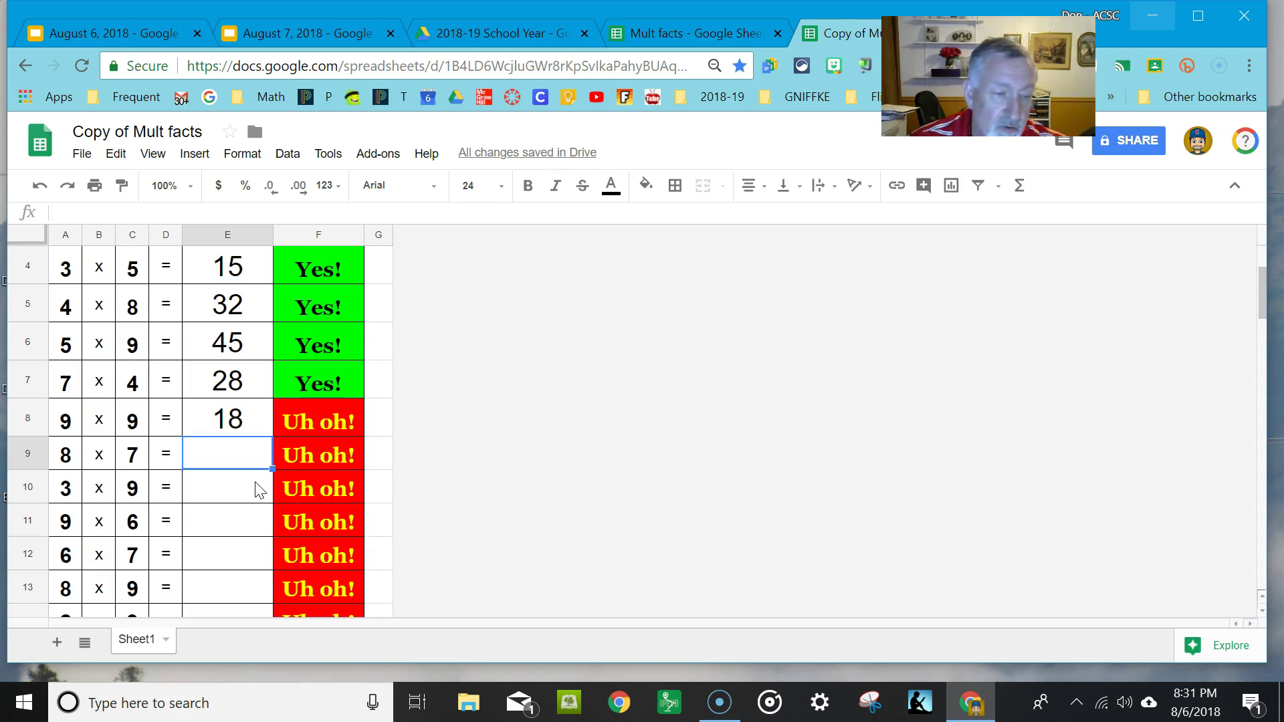
text(56)
key(Return)
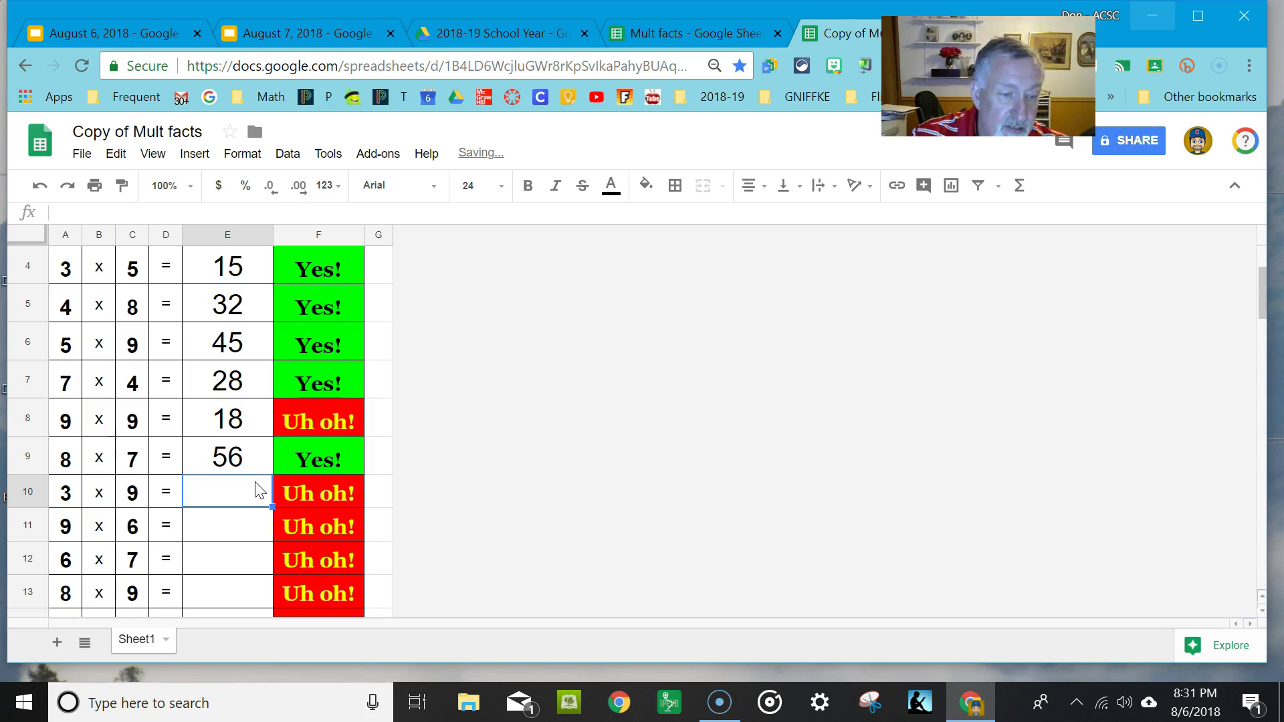
text(27)
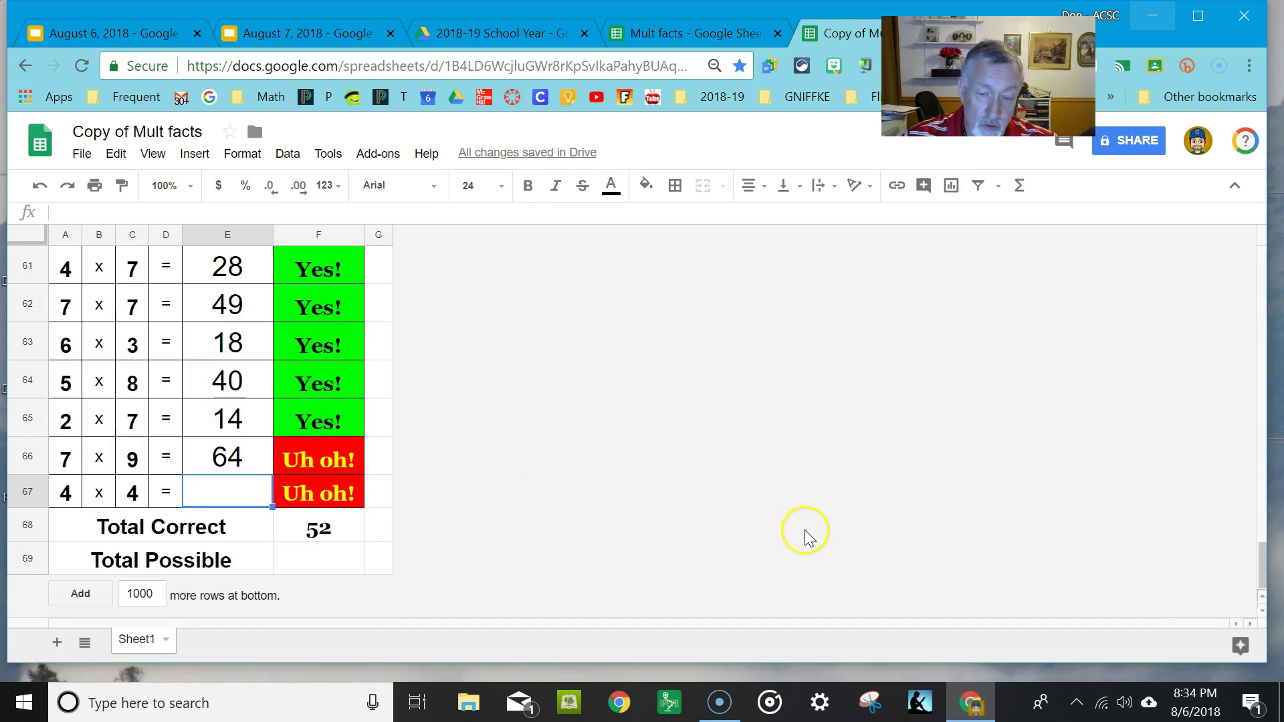
Enter 16 as the answer to 4 x 4 in E67 and set Total Possible in F69 to 64.
text(16)
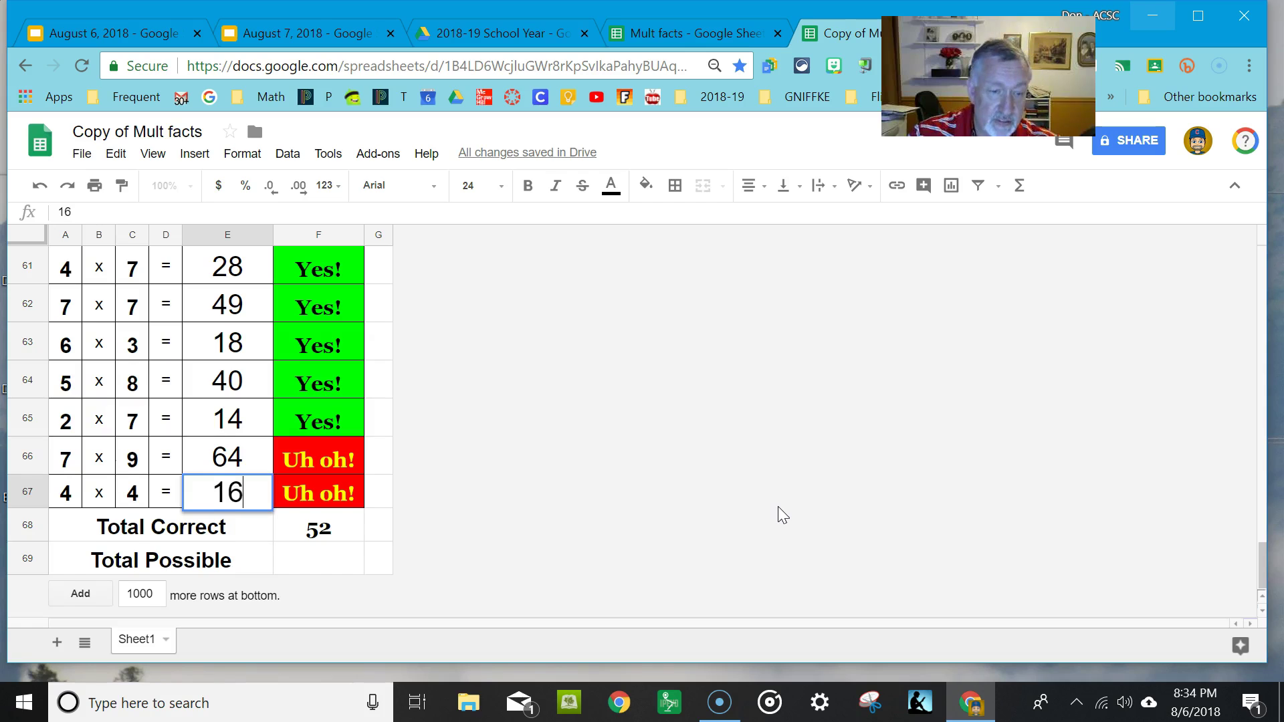
key(Return)
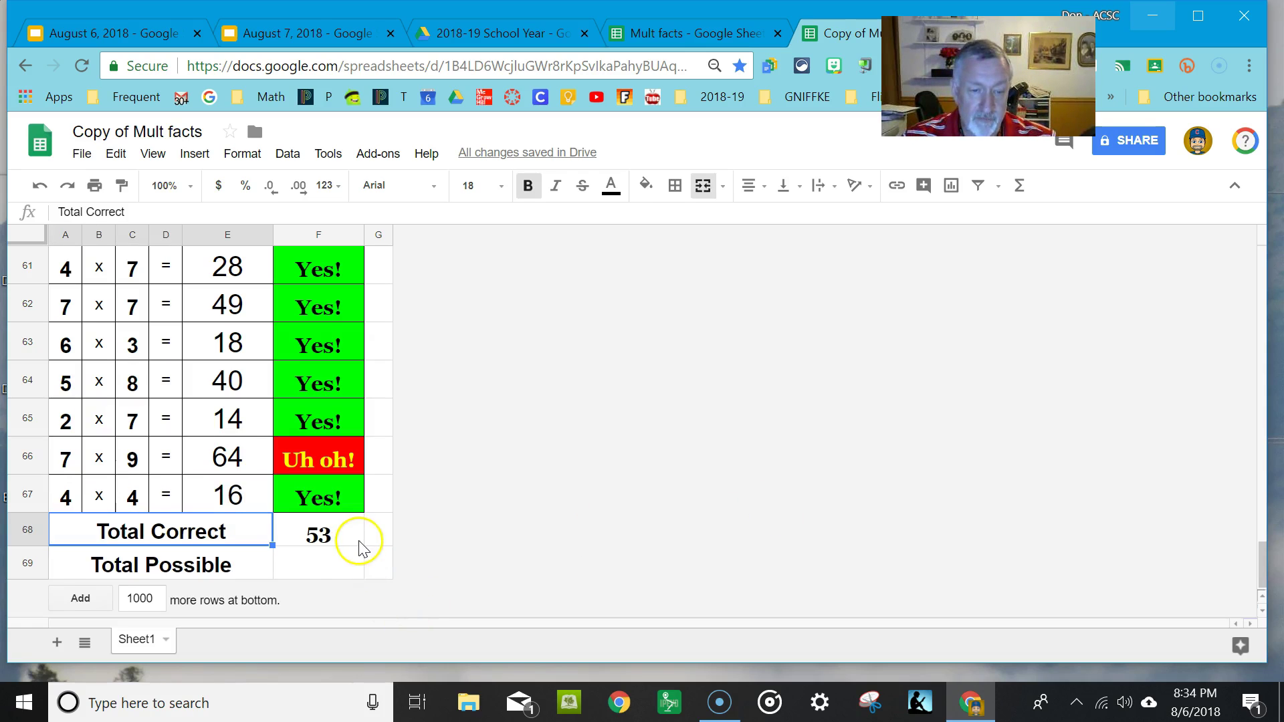
click(315, 555)
text(64)
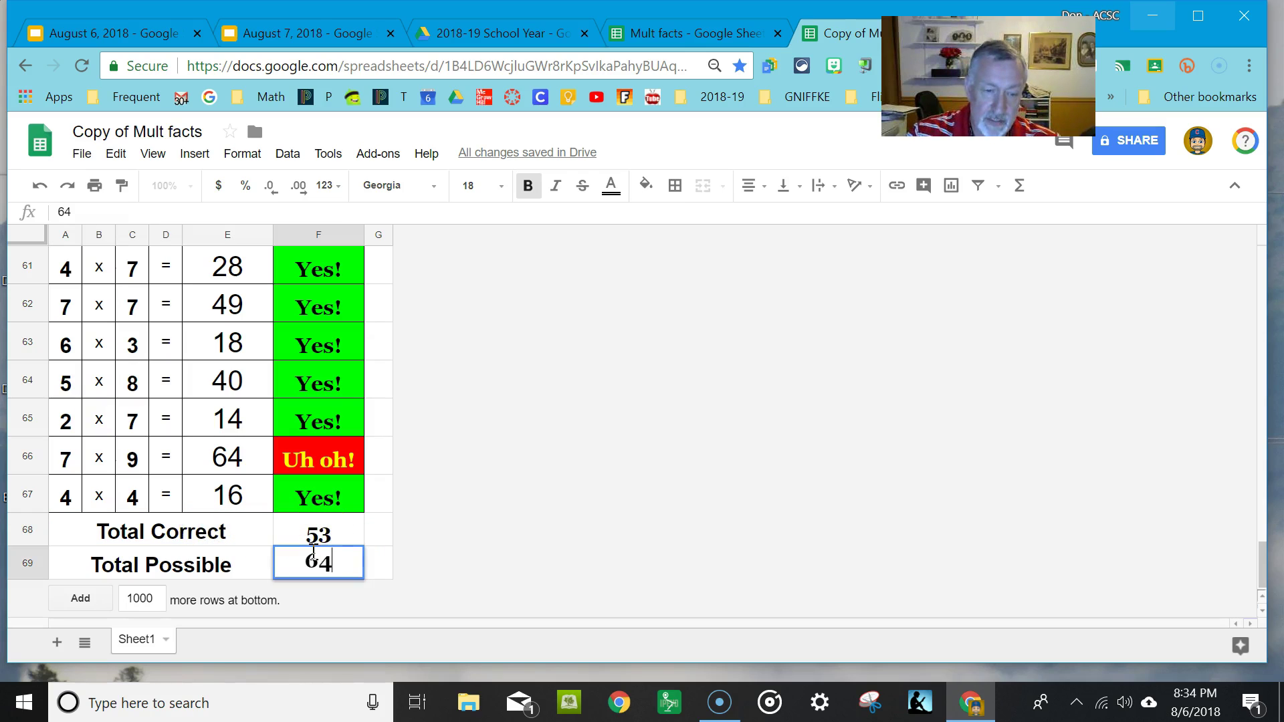
click(512, 489)
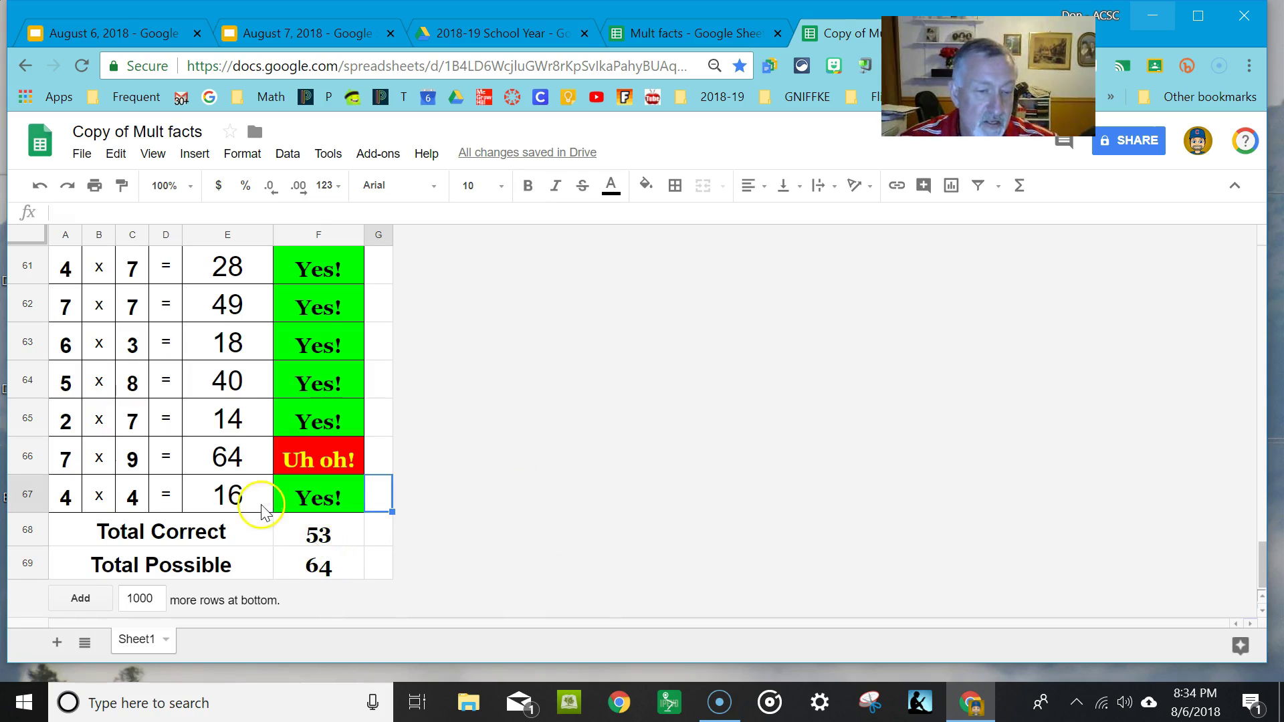
click(345, 536)
click(346, 573)
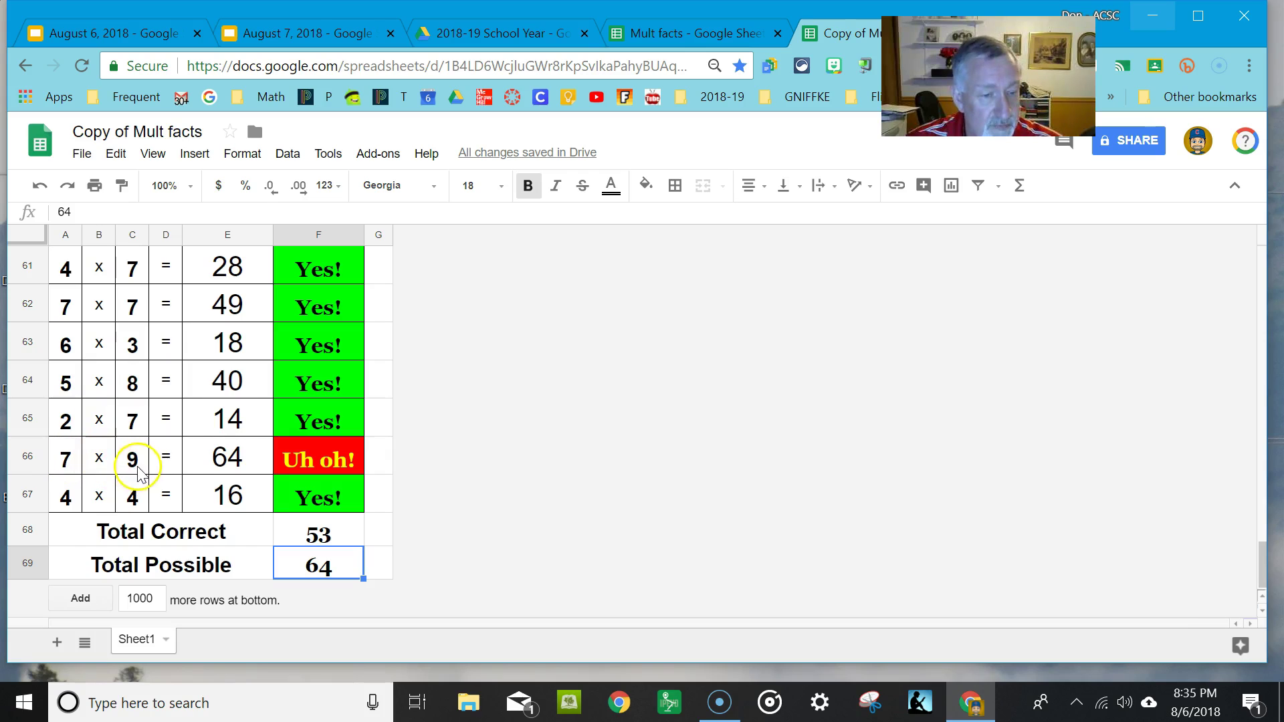
Correct the answer to 7 x 9 in E66 to 63.
click(224, 455)
text(63)
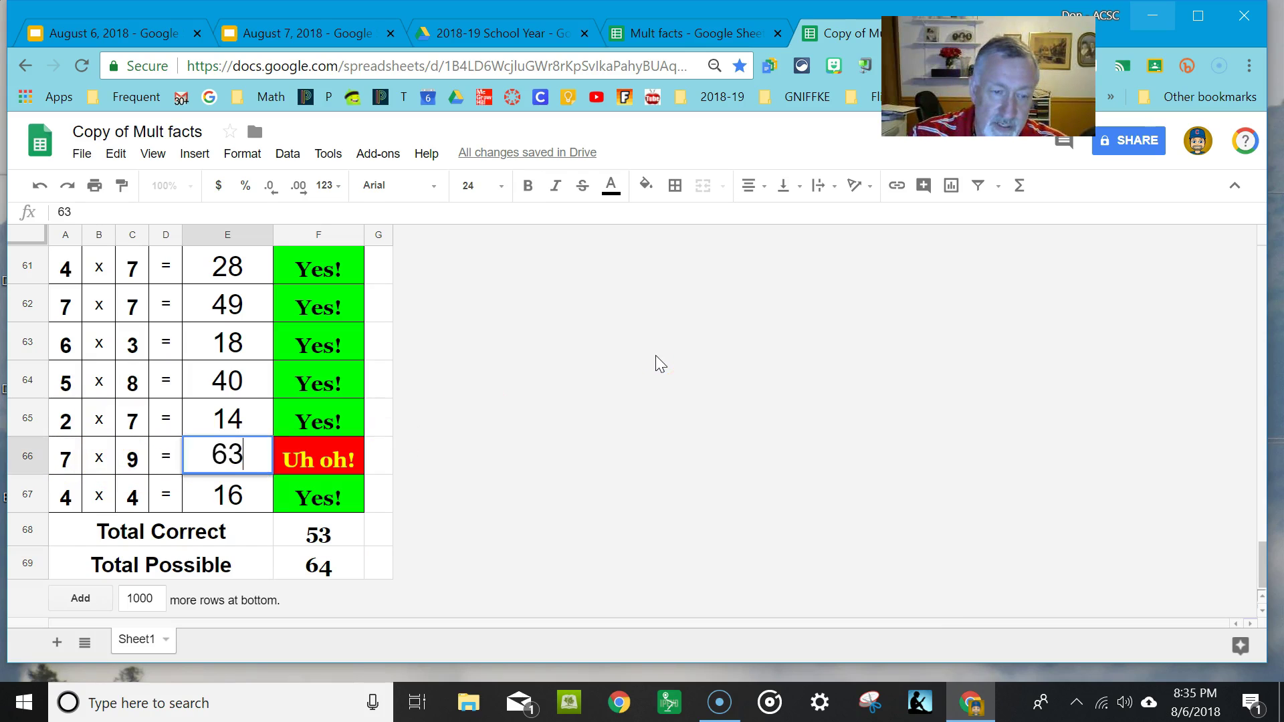
key(Return)
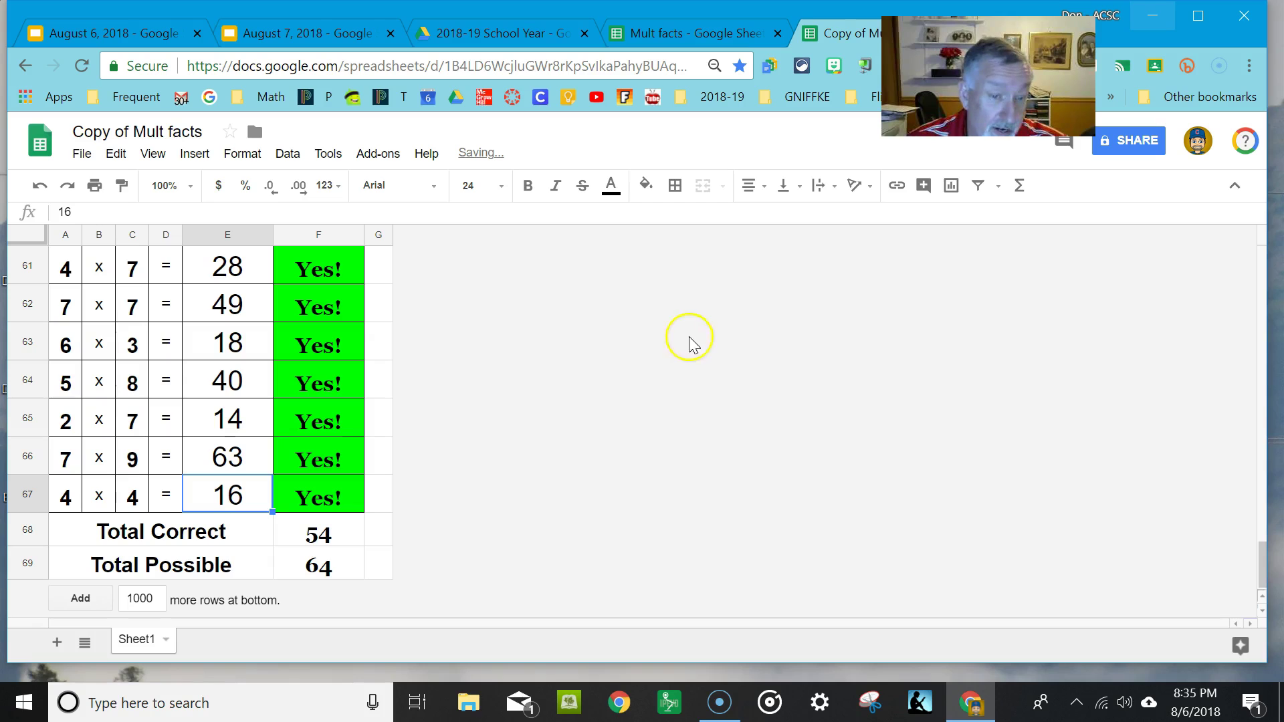
Correct the answer to 5 x 2 in E57 to 10.
scroll(281, 415, up, 2)
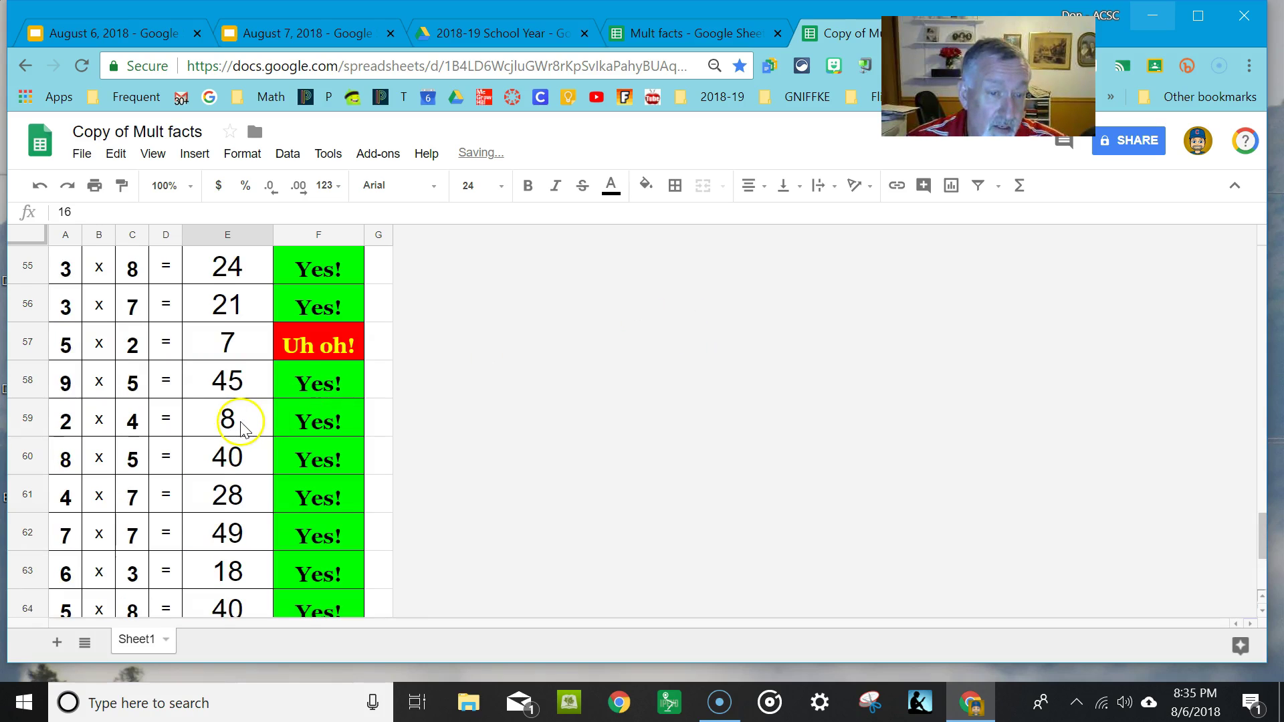
click(227, 344)
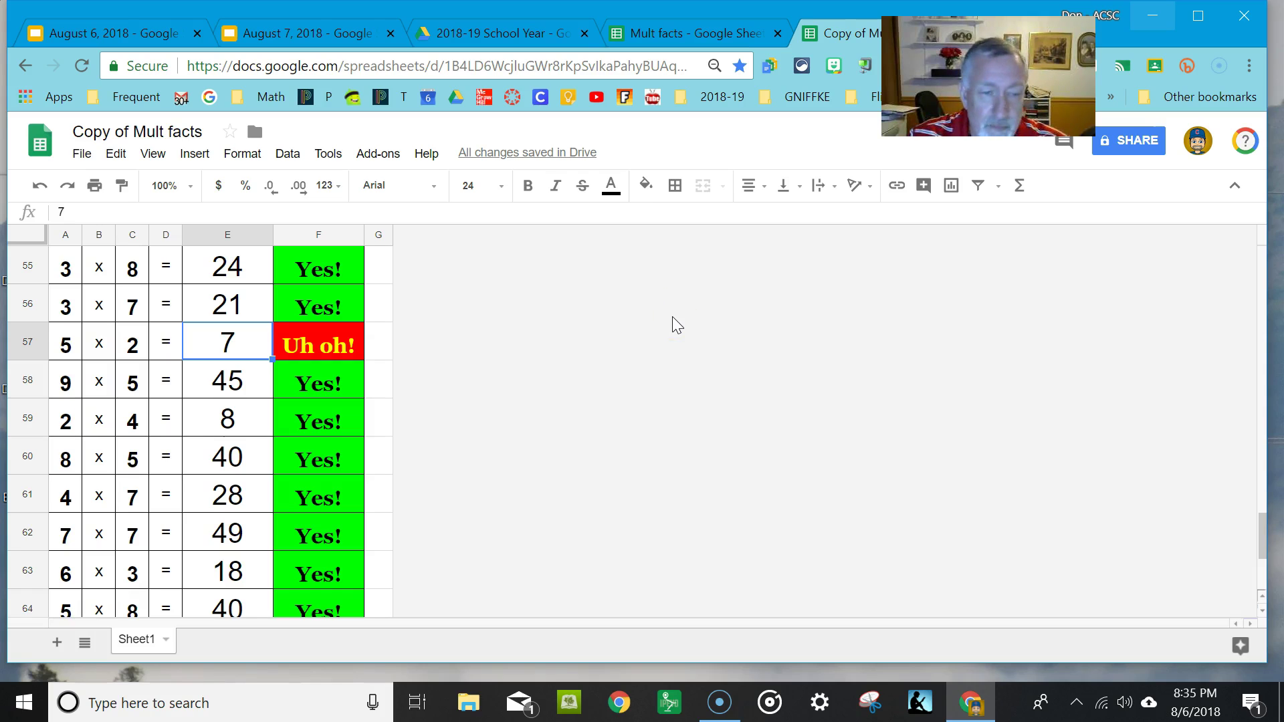
text(10)
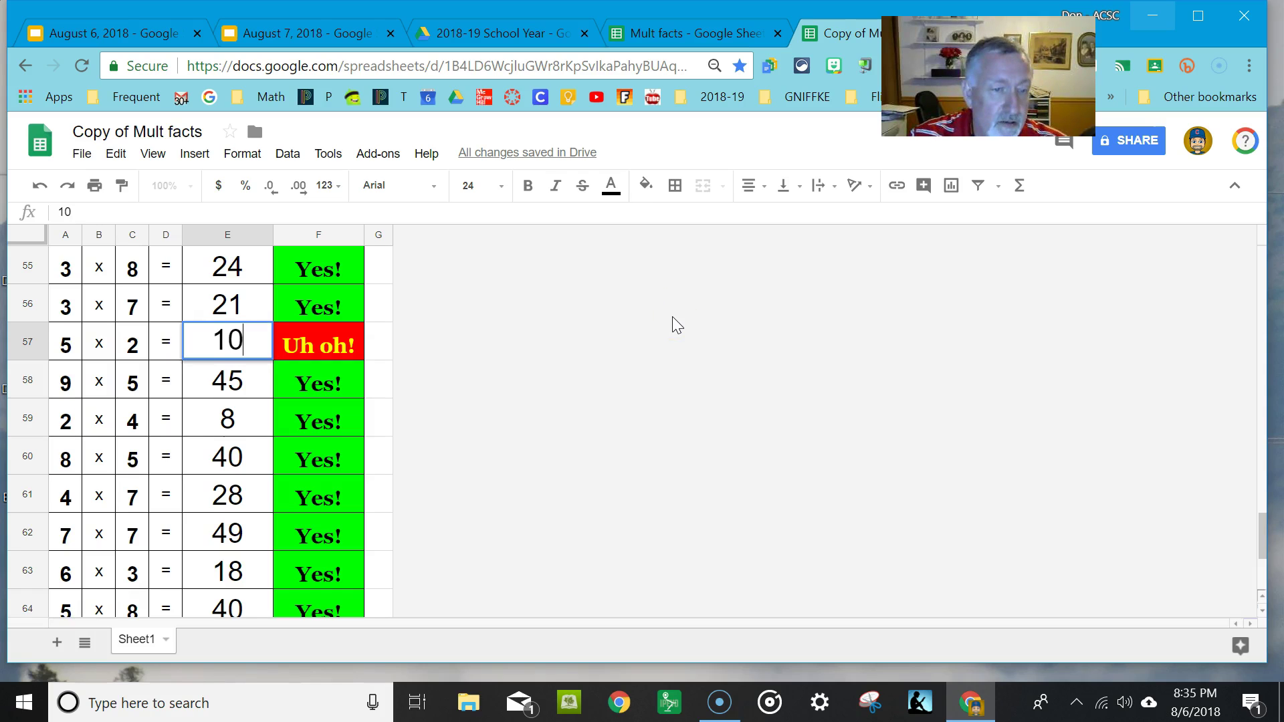
key(Return)
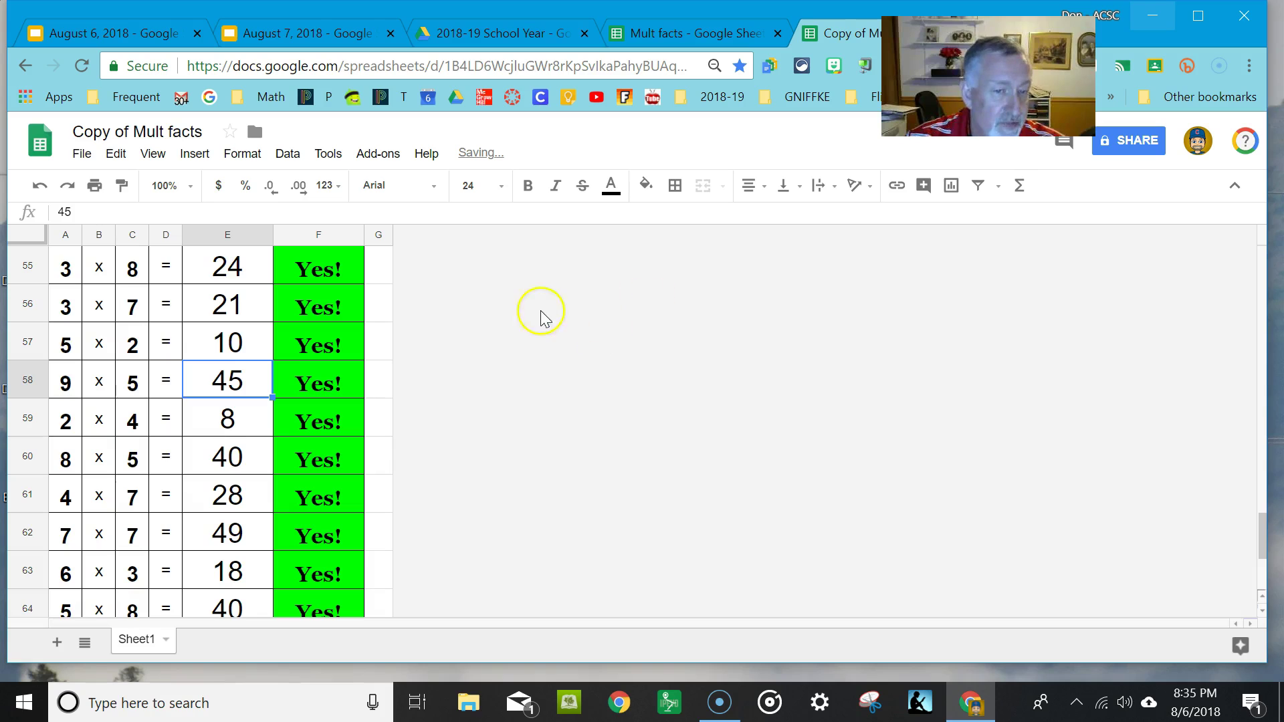
Correct the answer to 9 x 8 in E41 to 72.
scroll(260, 335, up, 6)
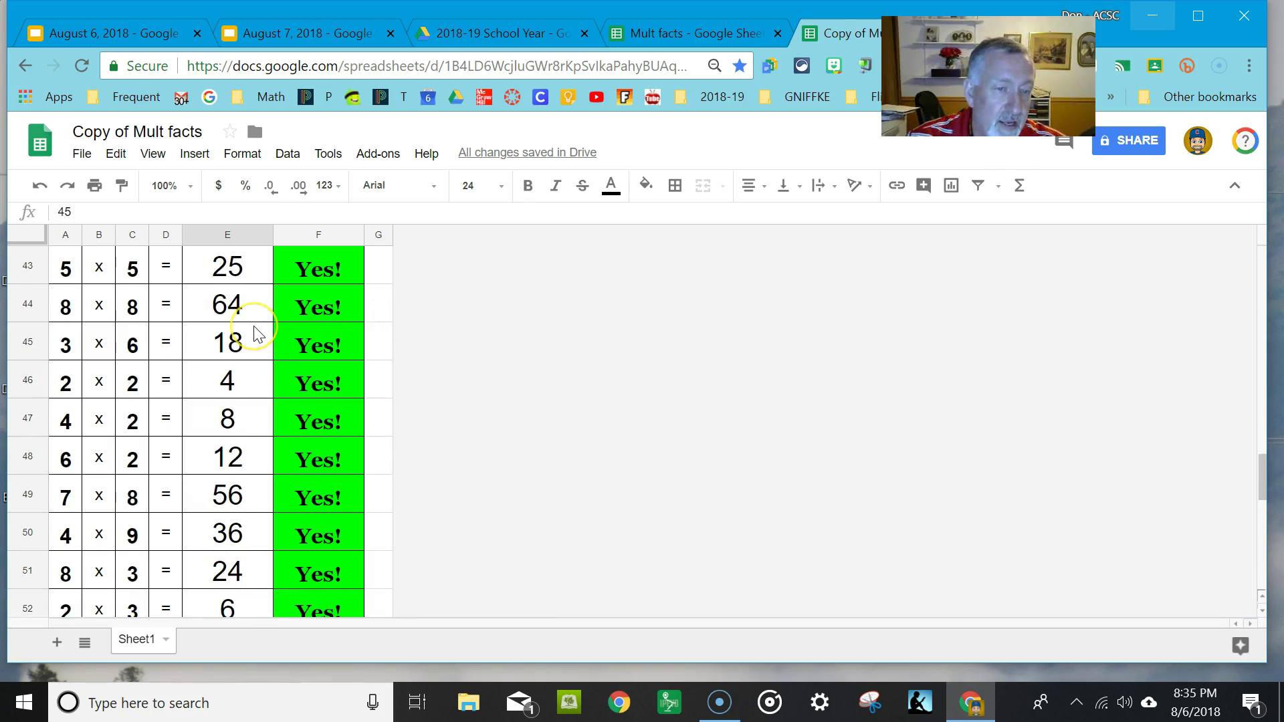
click(242, 338)
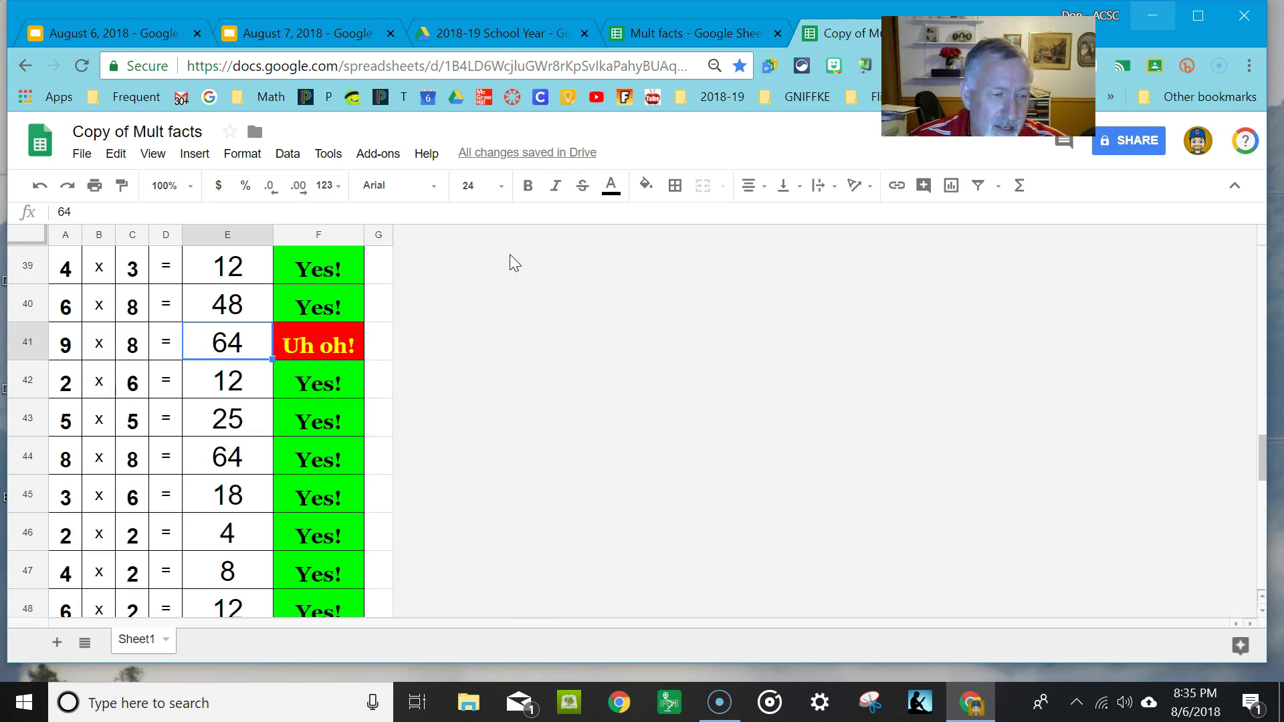
text(72)
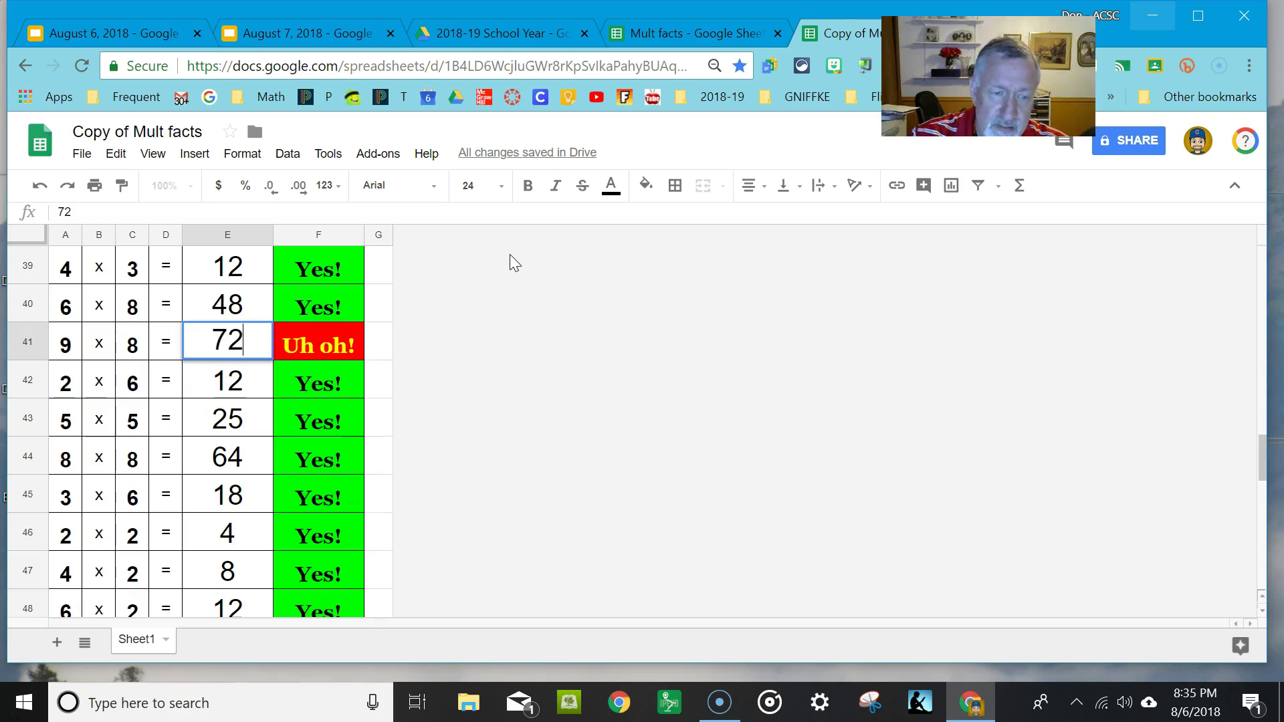
key(Return)
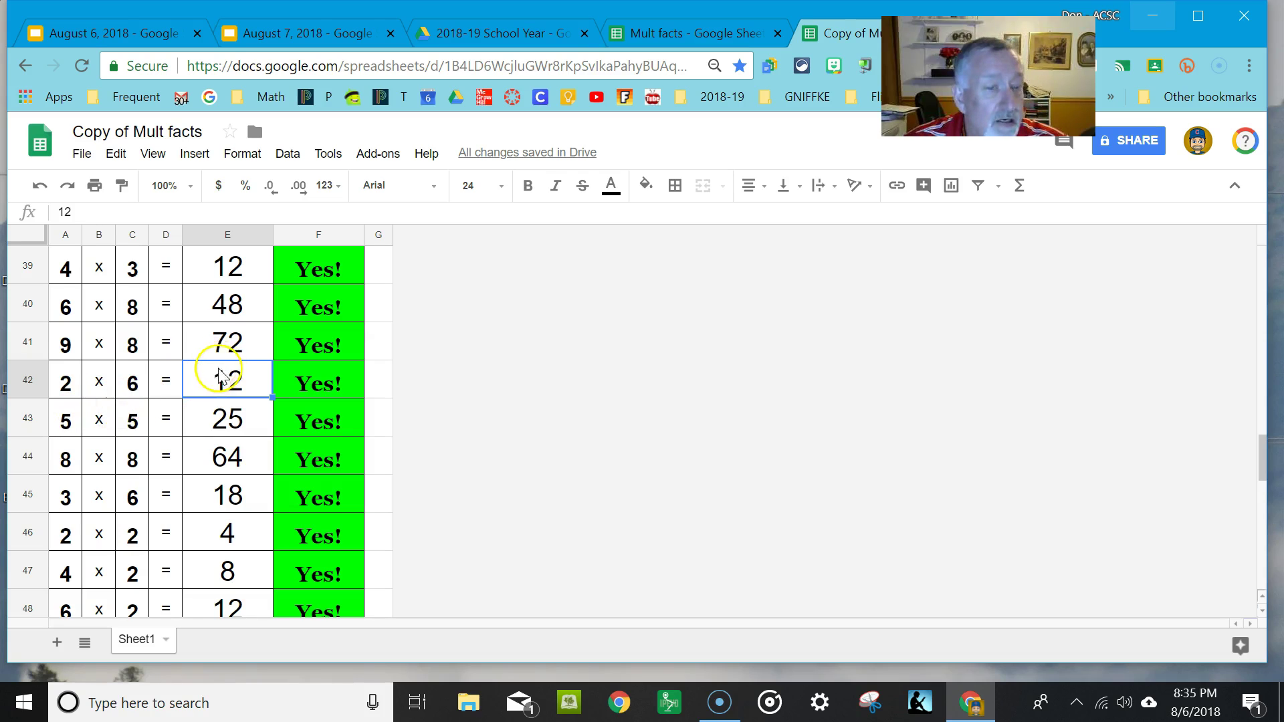
Correct the answers to 8 x 6 in E27 to 48 and 3 x 3 in E28 to 9.
scroll(220, 375, up, 6)
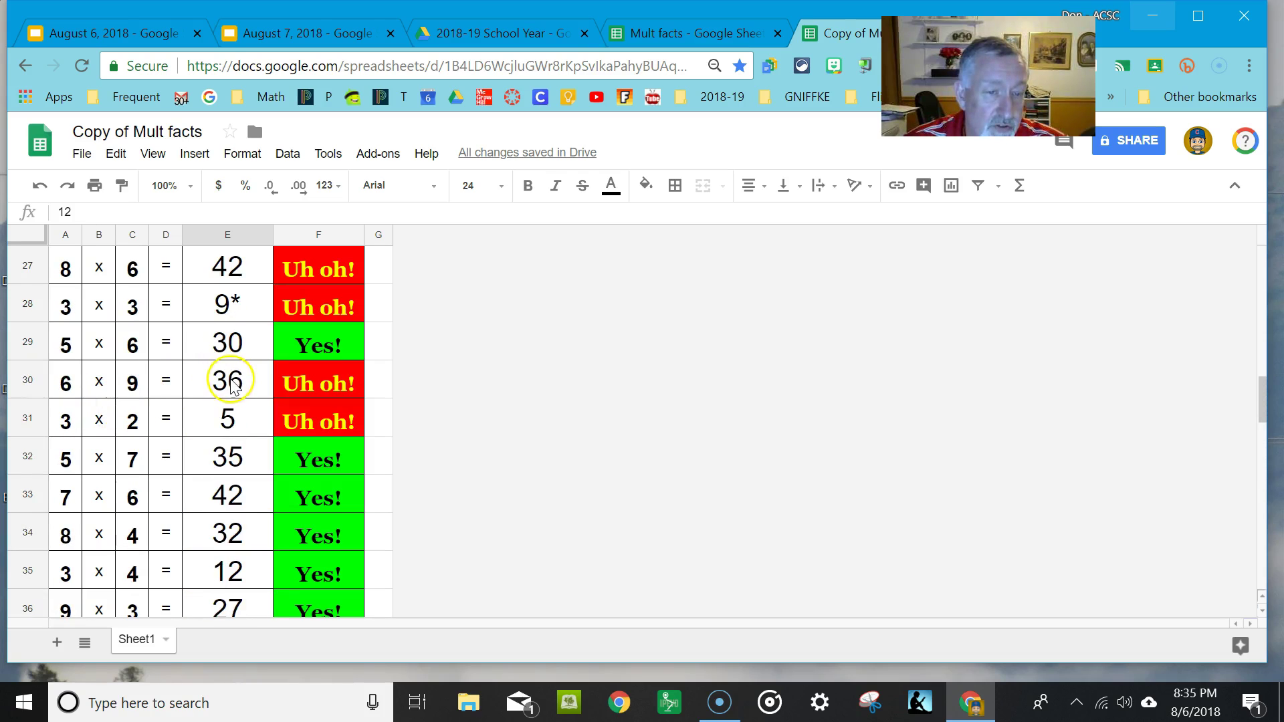
scroll(247, 423, up, 1)
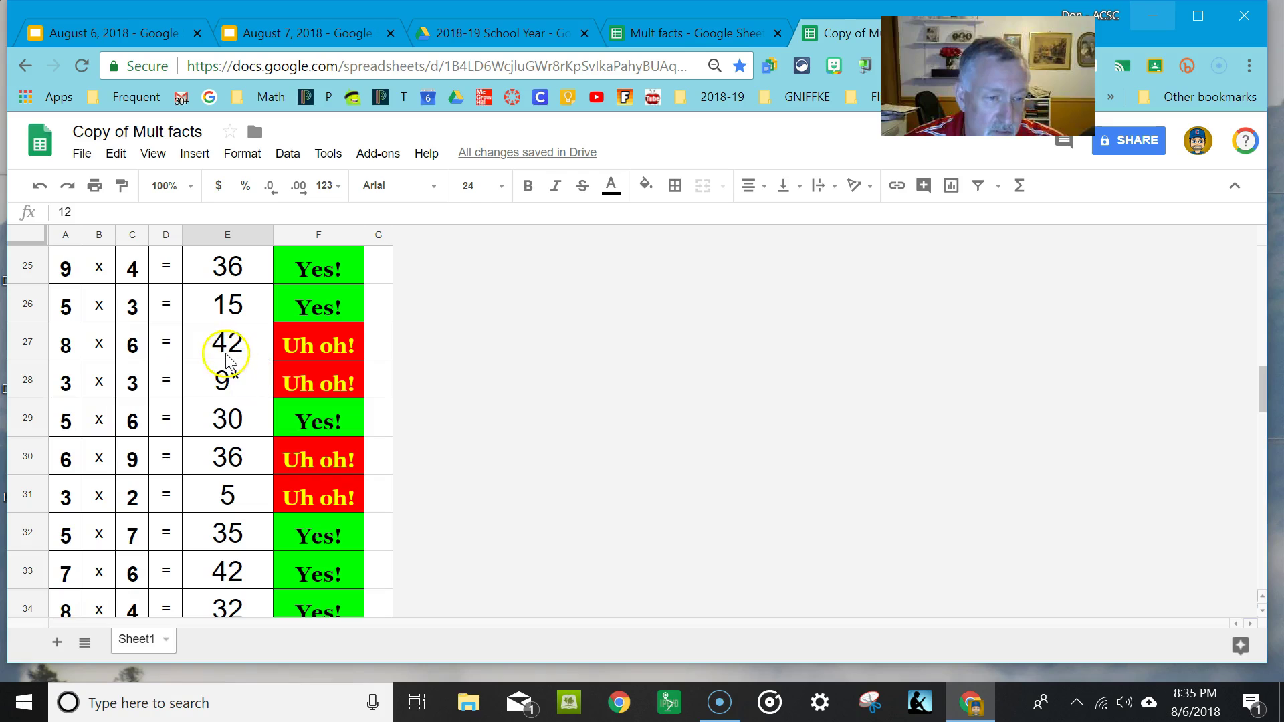
click(227, 360)
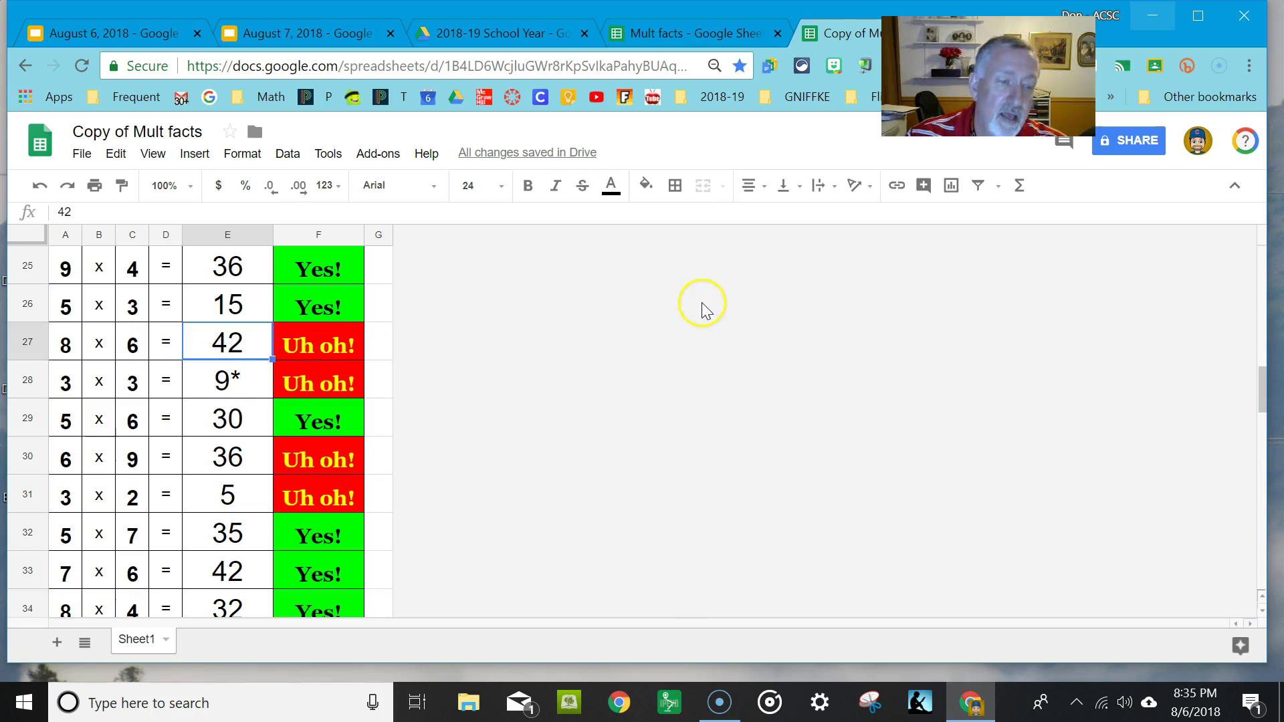
text(48)
key(Return)
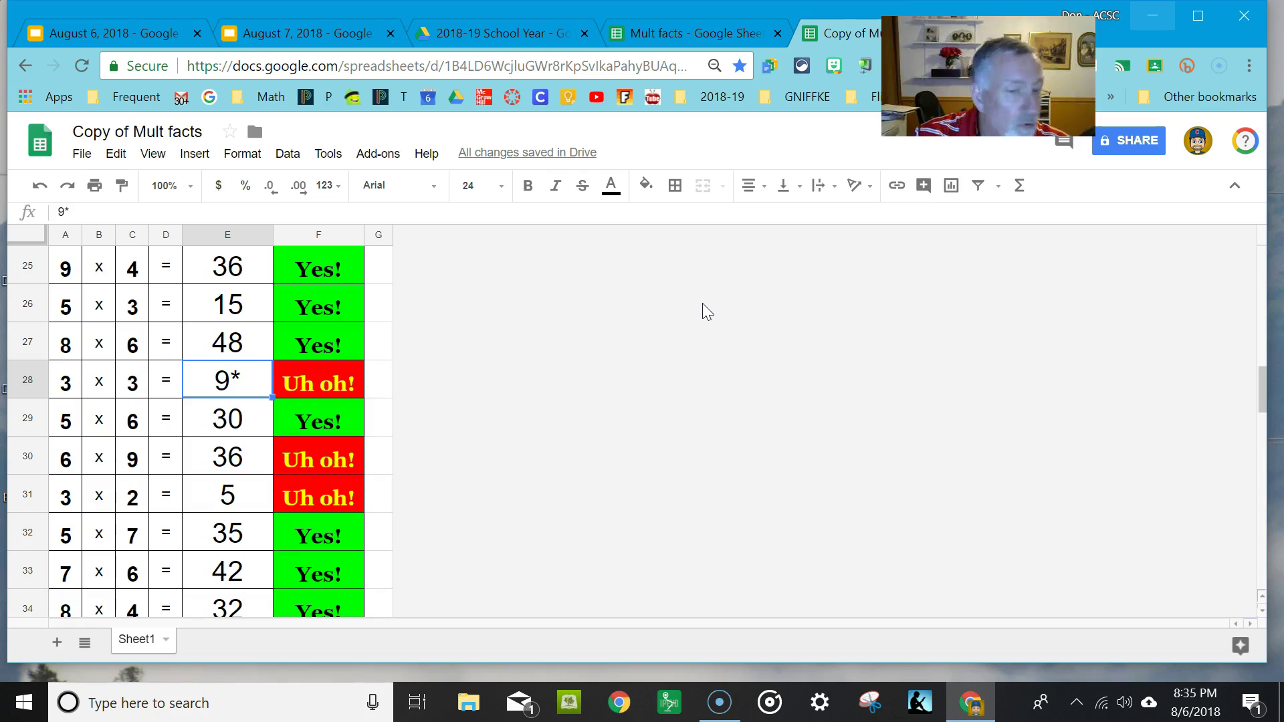
key(BackSpace)
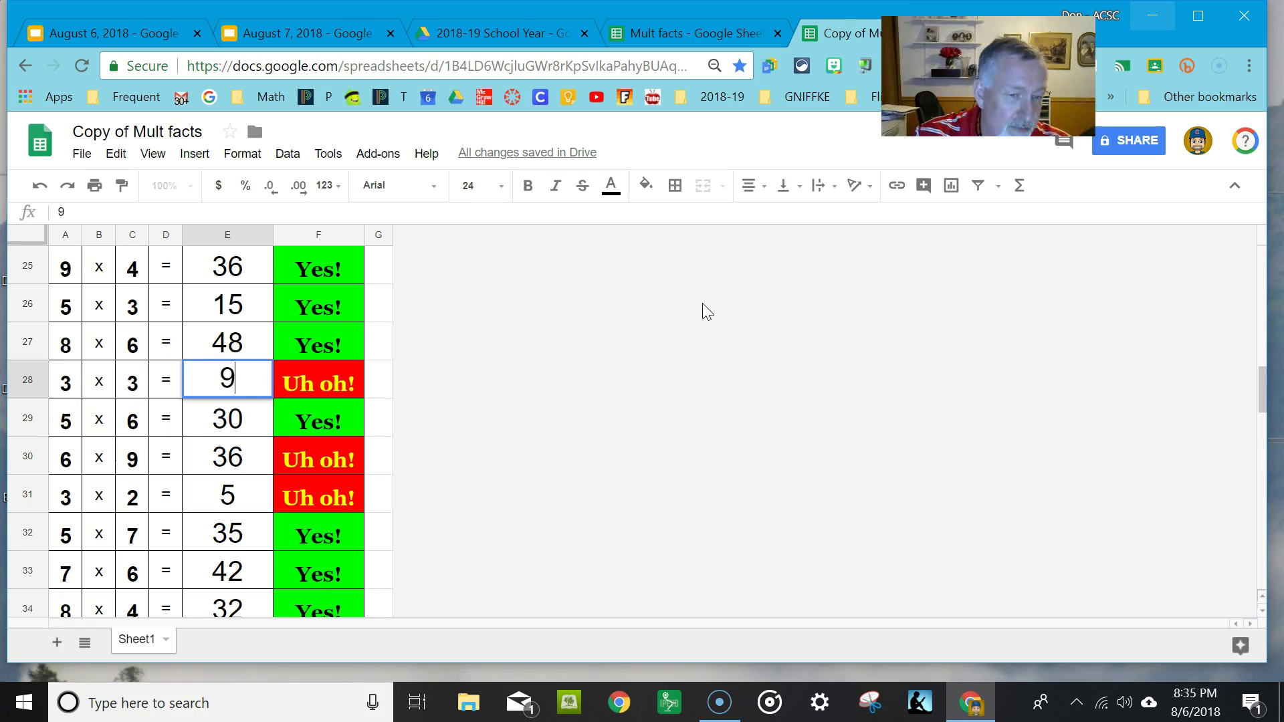
key(Return)
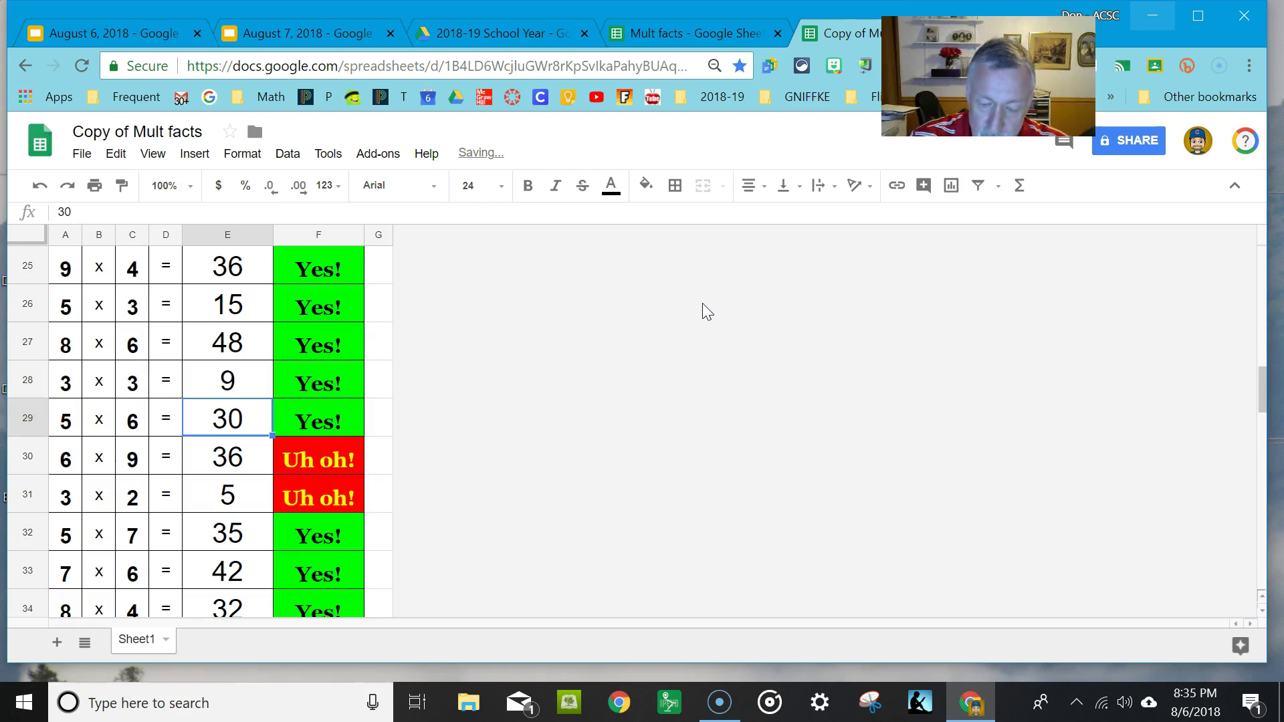
Correct the answers to 6 x 9 in E30 to 54 and 3 x 2 in E31 to 6.
key(Down)
click(728, 293)
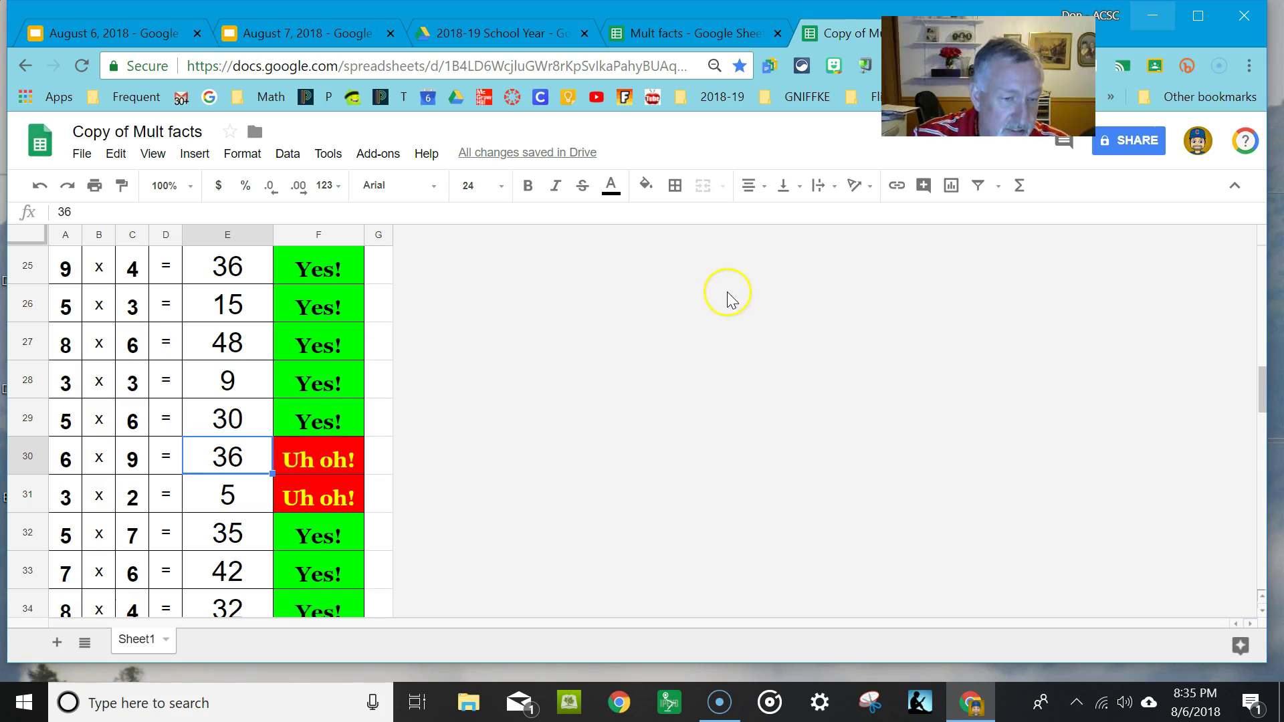
text(54)
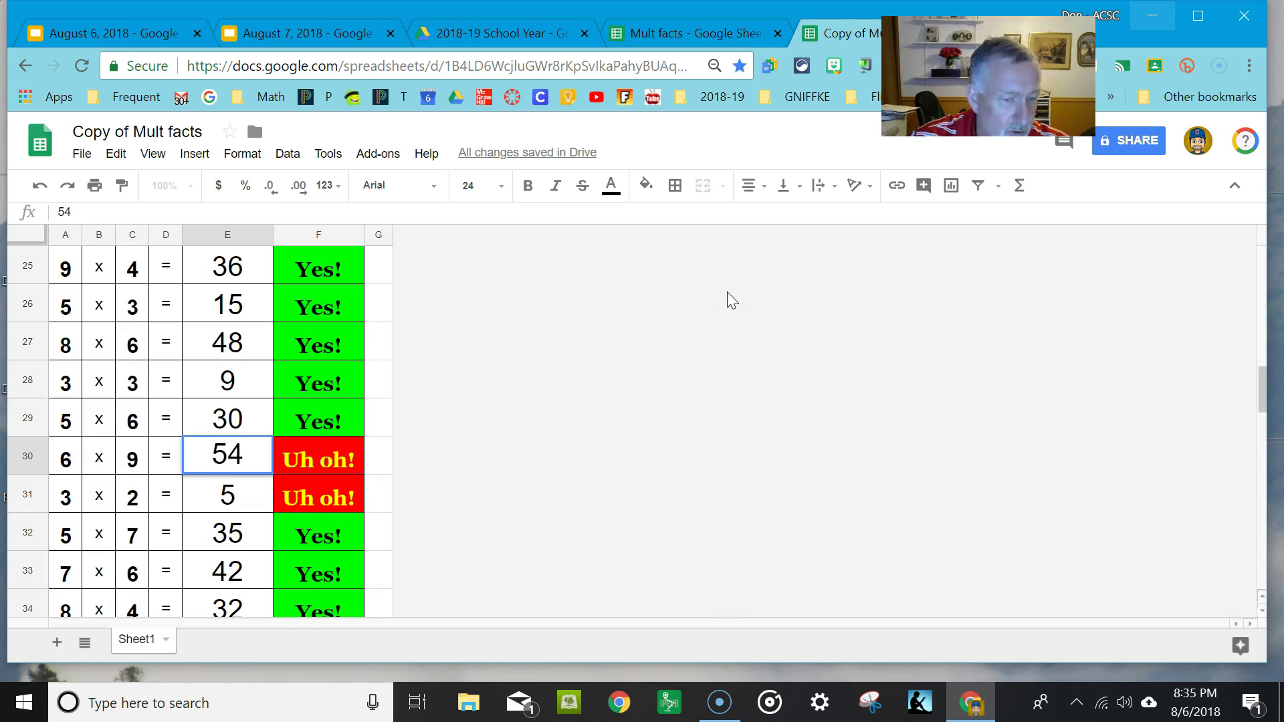
key(Return)
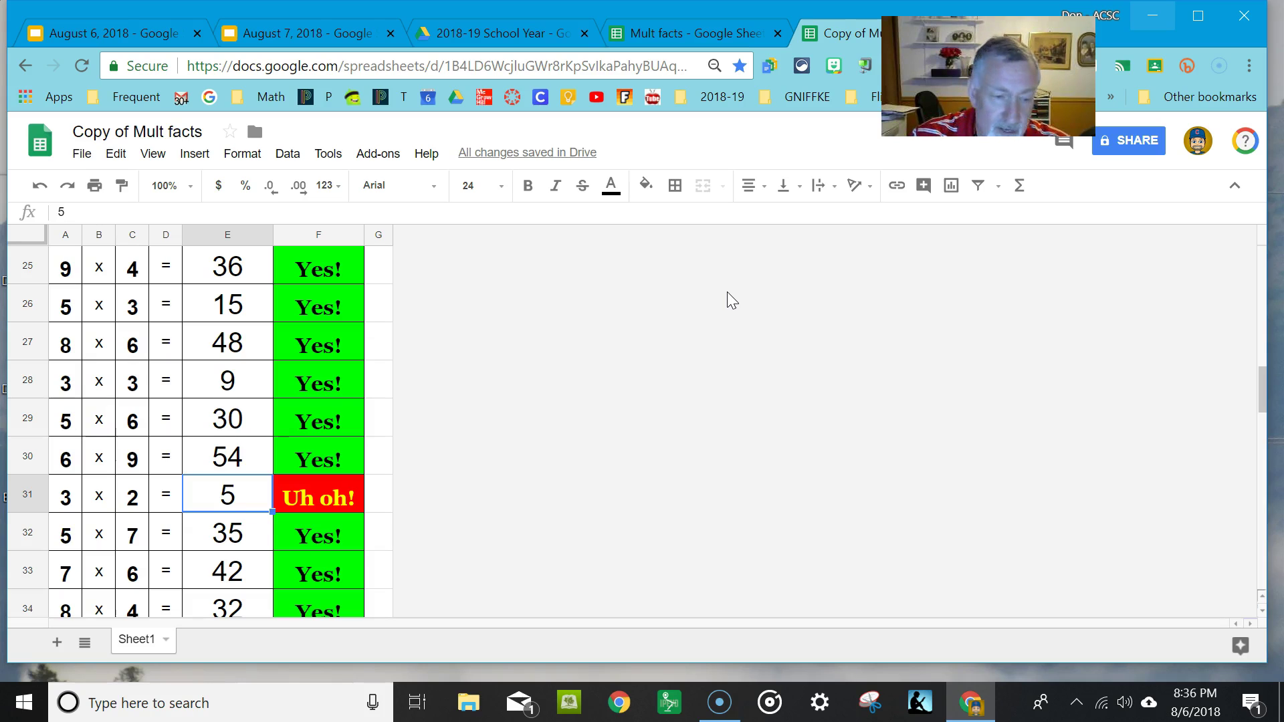
text(6)
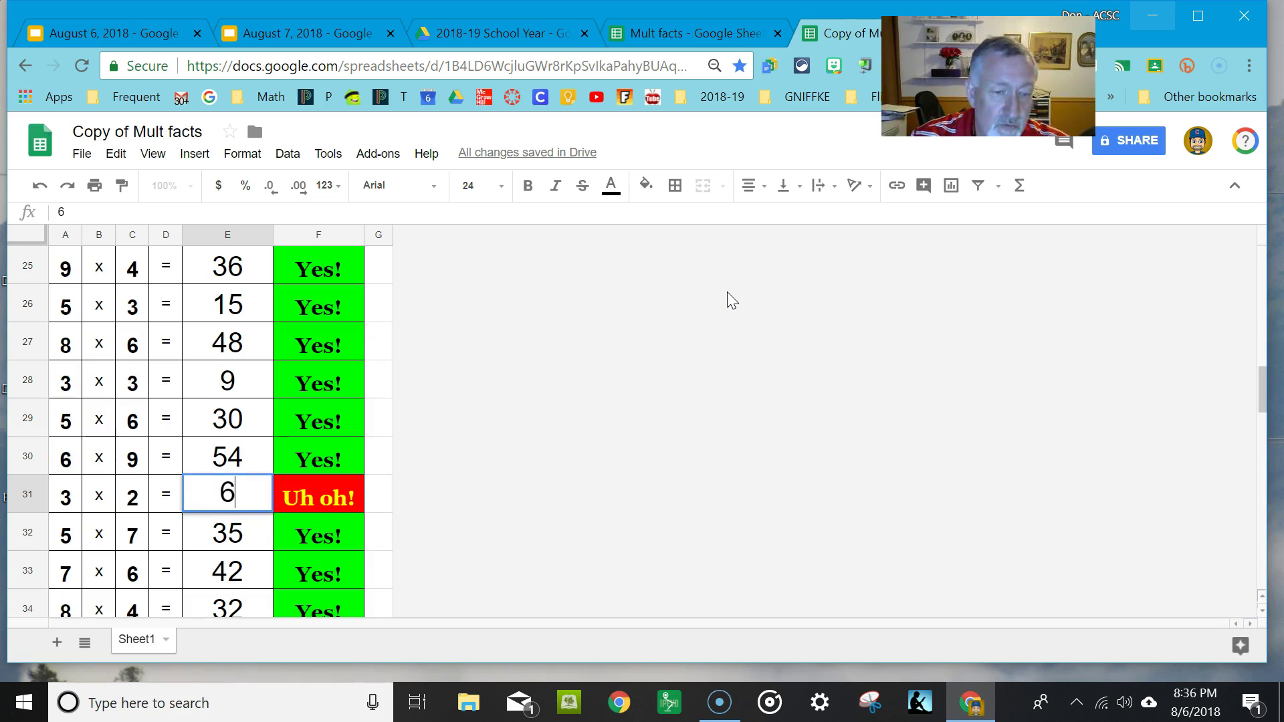
key(Return)
Correct the answer to 9 x 2 in E23 to 18.
scroll(243, 404, up, 3)
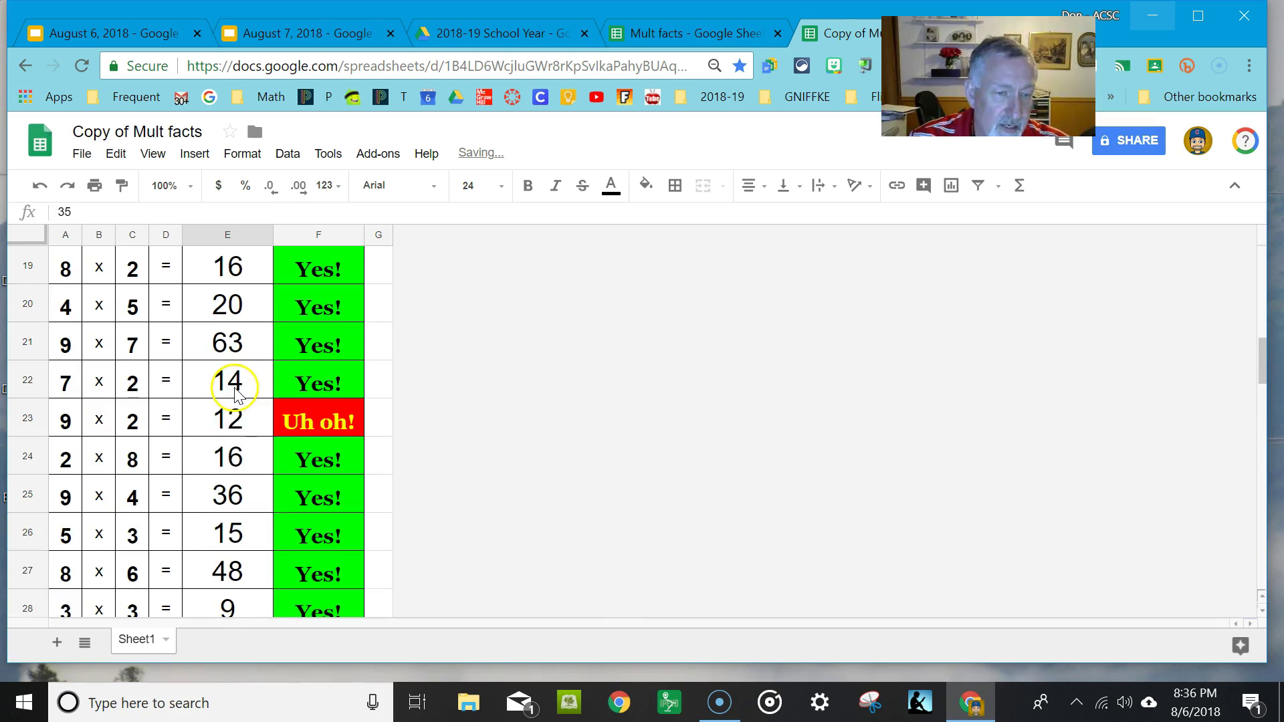
click(232, 415)
text(18)
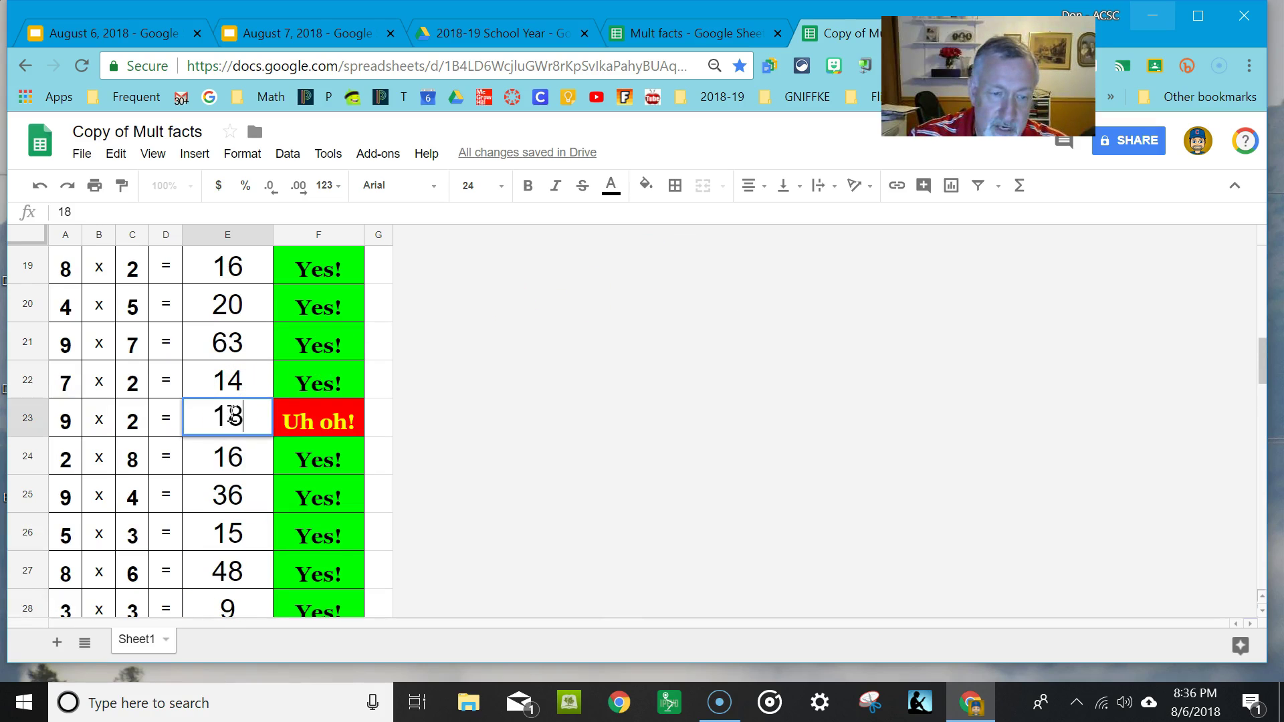
key(Return)
Correct the answer to 4 x 6 in E16 to 24.
scroll(233, 419, up, 3)
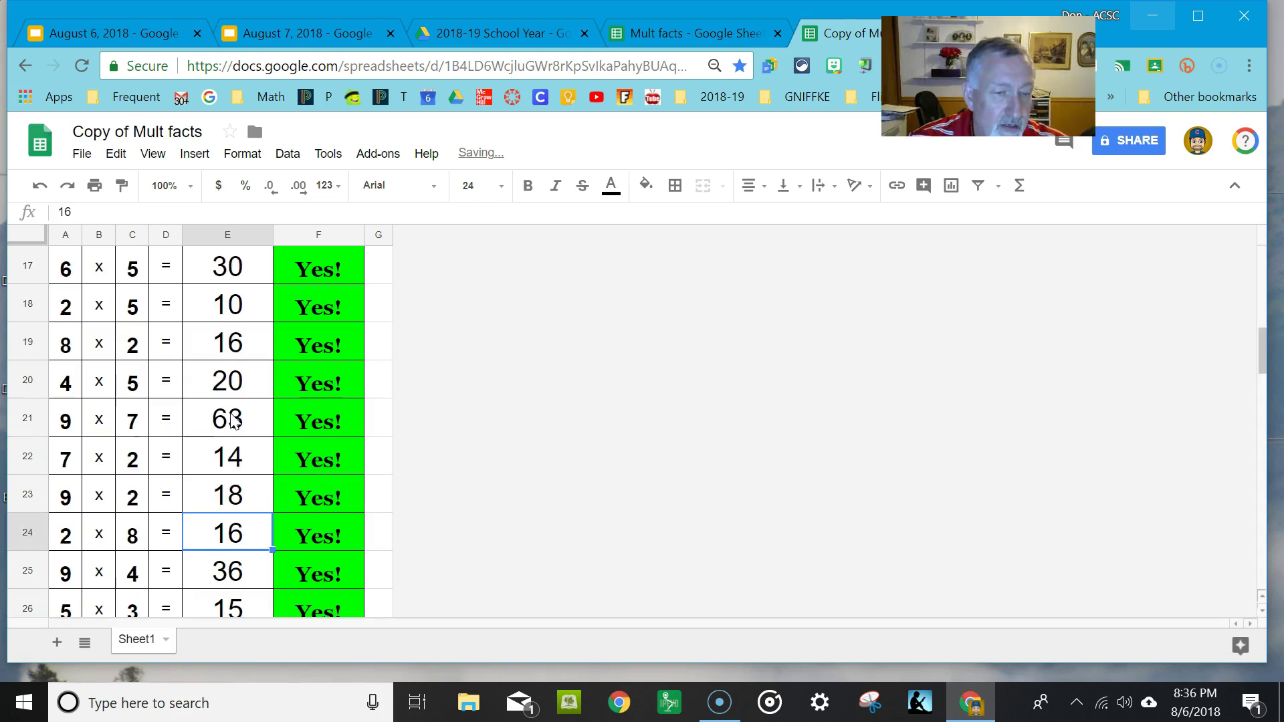
click(236, 369)
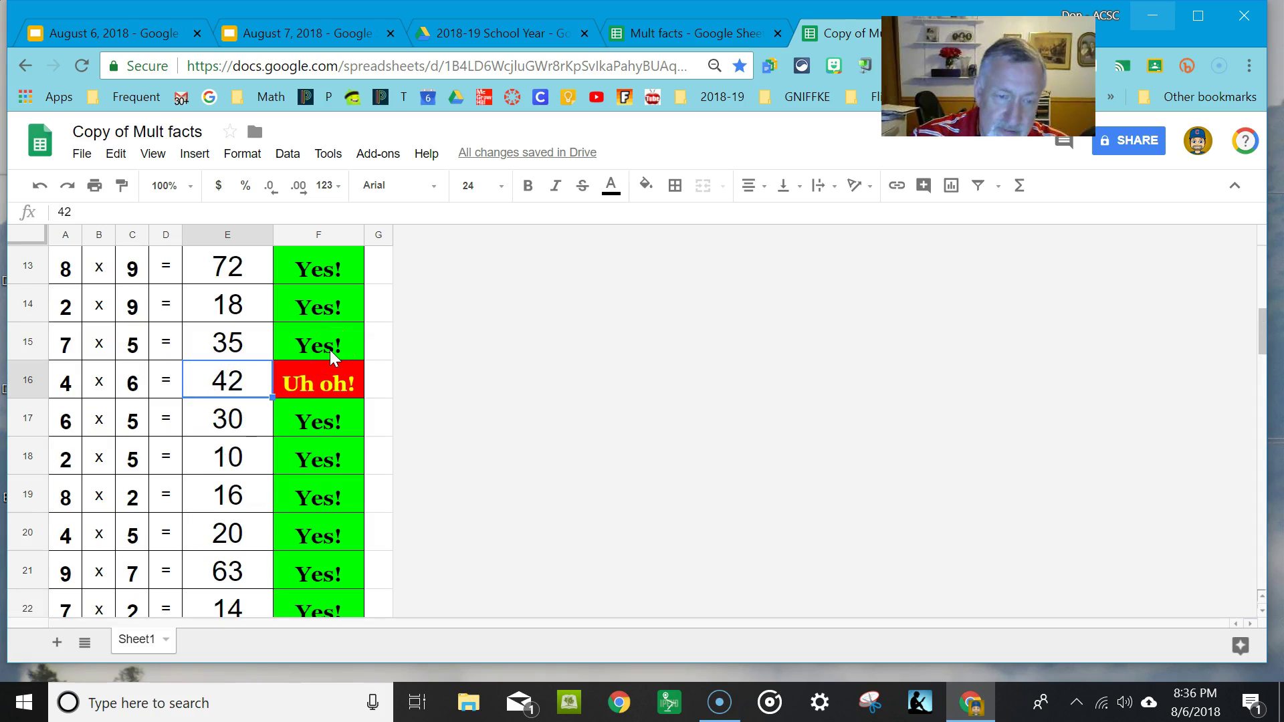
text(24)
key(Return)
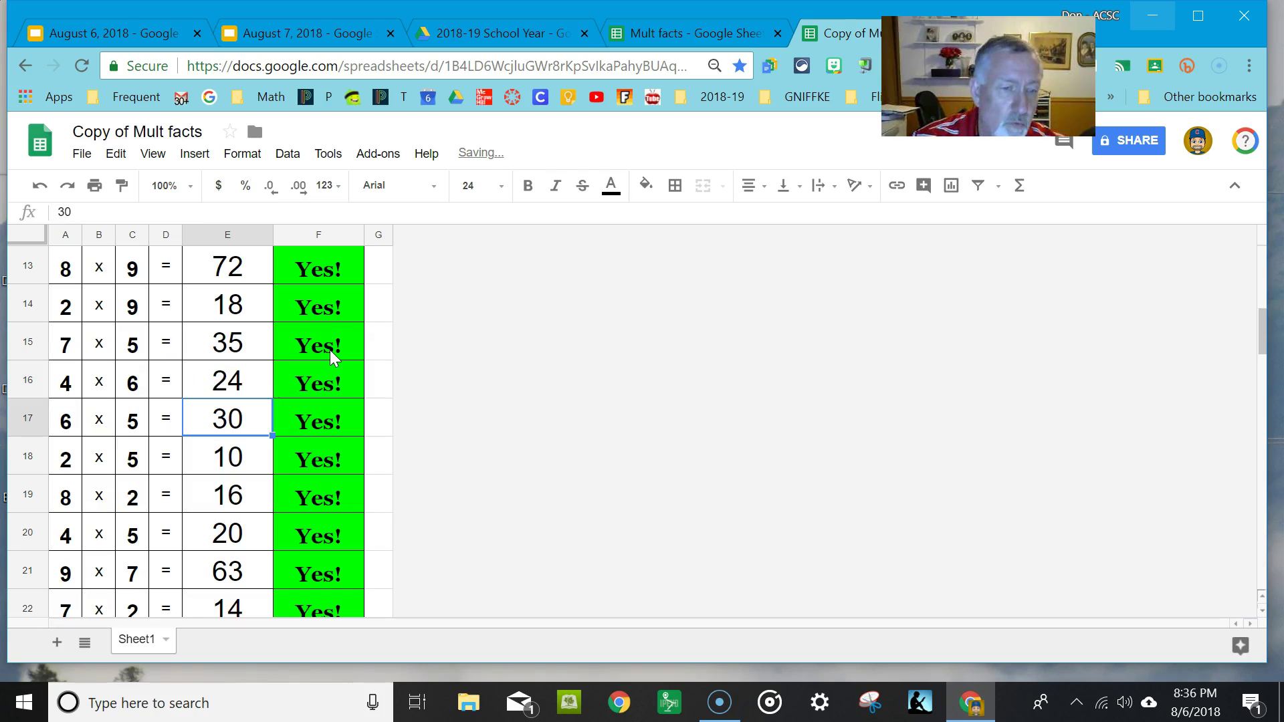
Correct the answers to 6 x 7 in E12 to 42 and 9 x 9 in E8 to 81.
scroll(231, 335, up, 3)
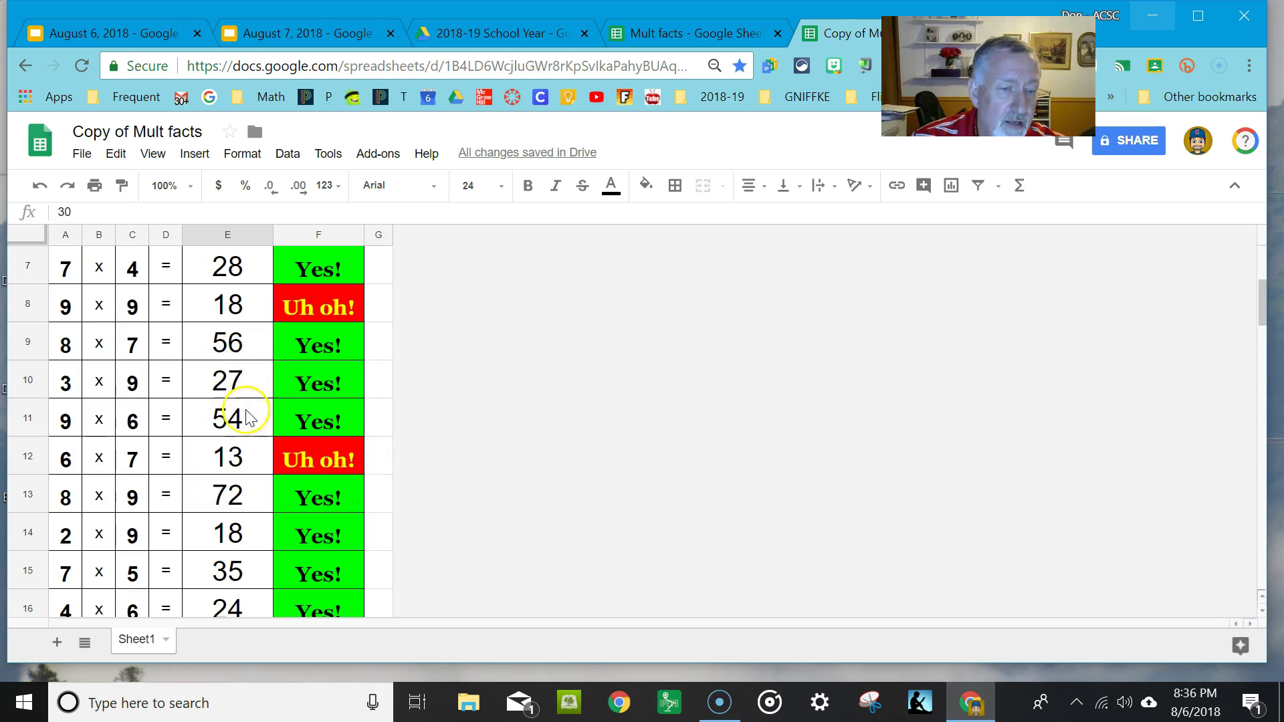
scroll(227, 454, up, 1)
click(241, 533)
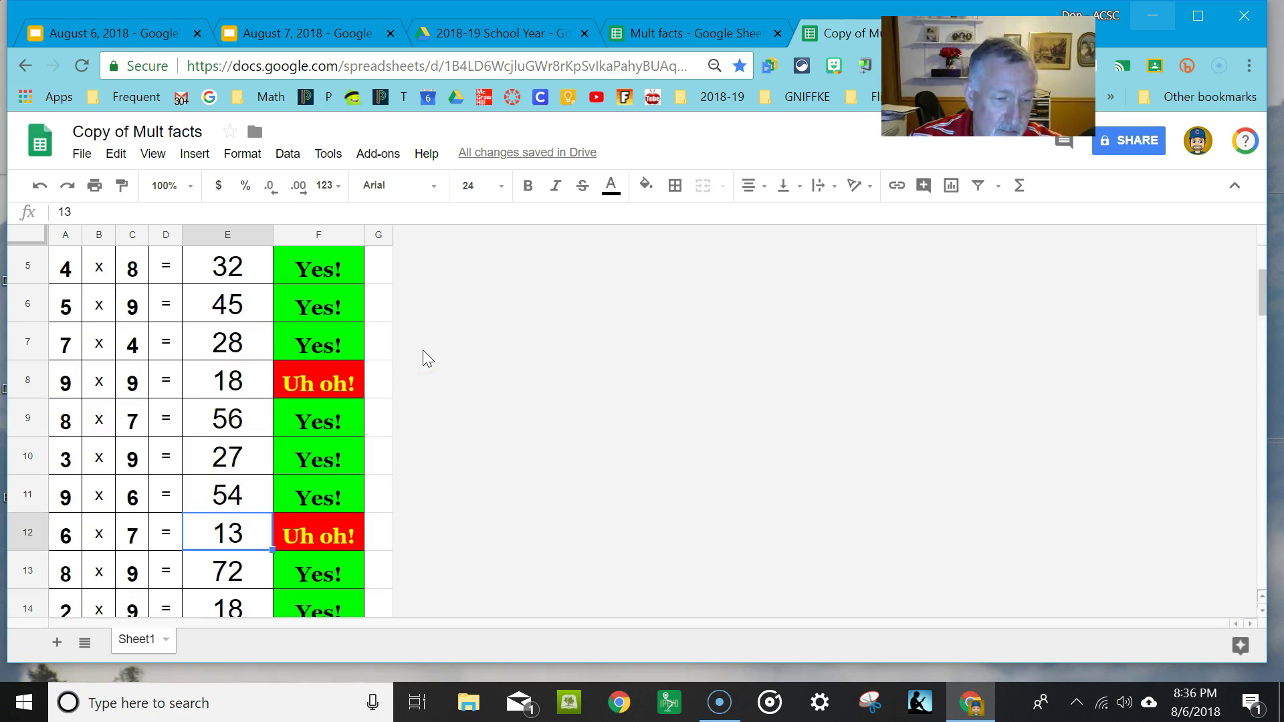
text(42)
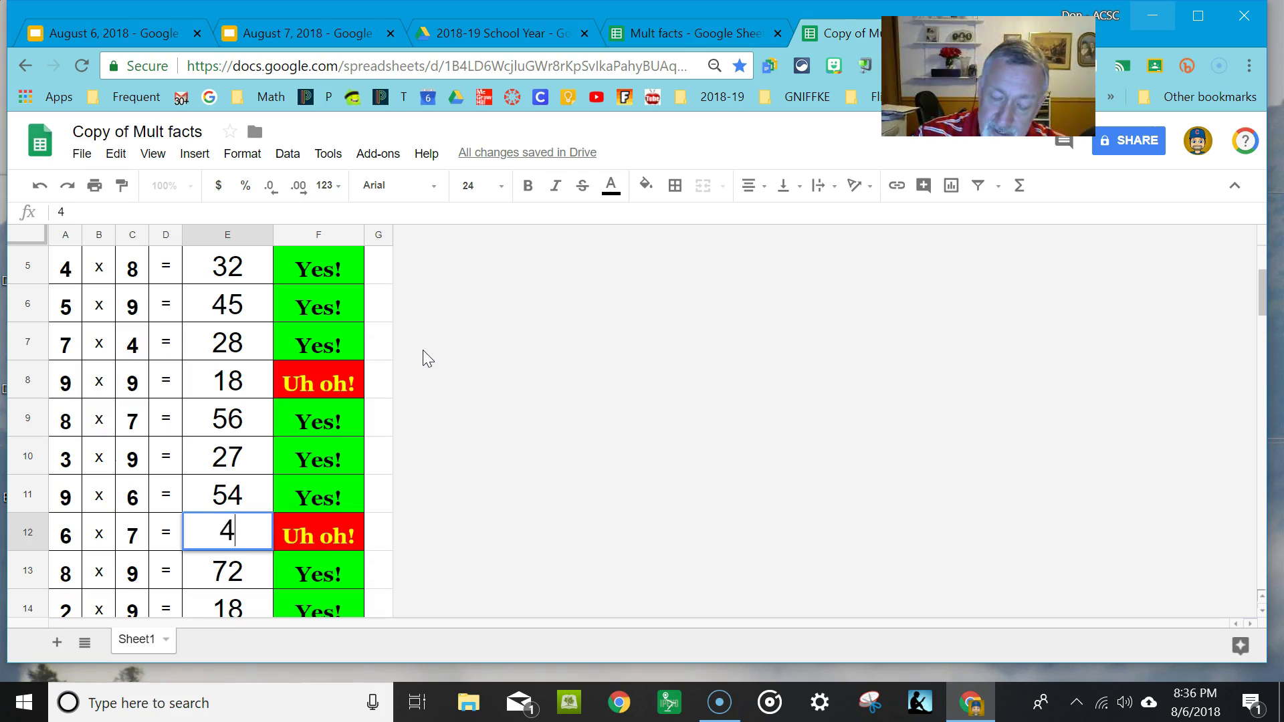
key(Return)
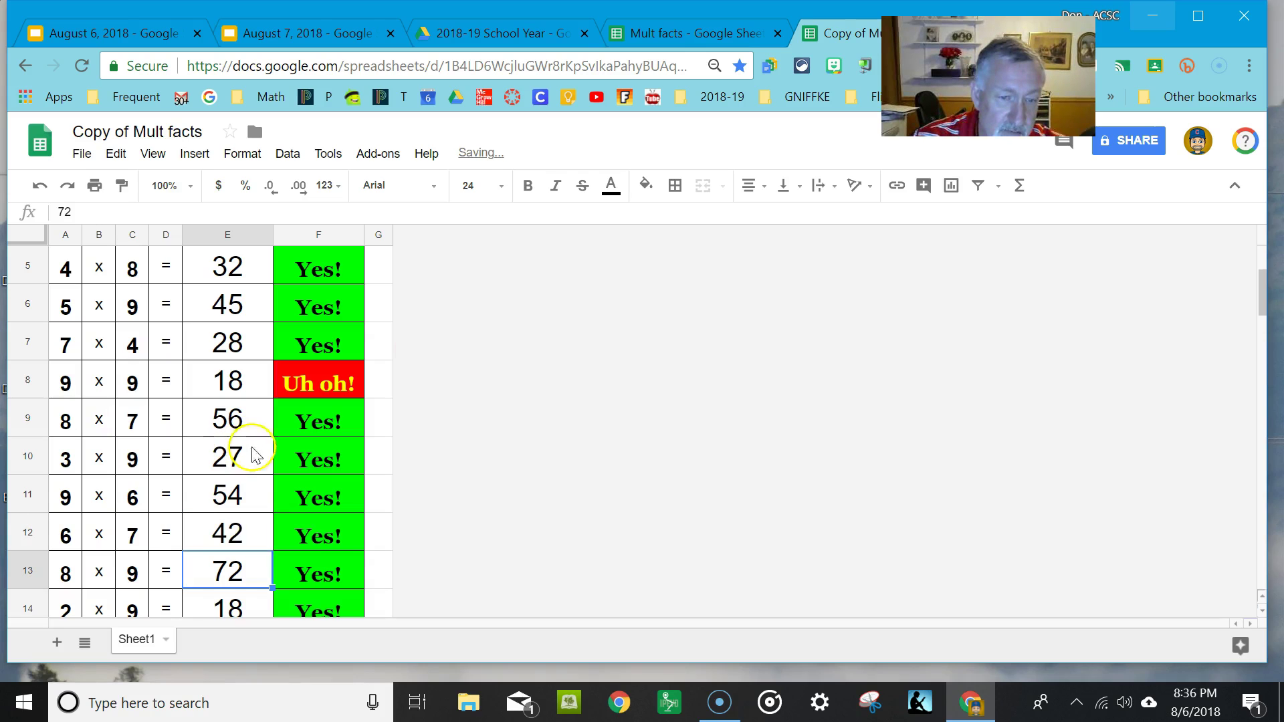
click(239, 378)
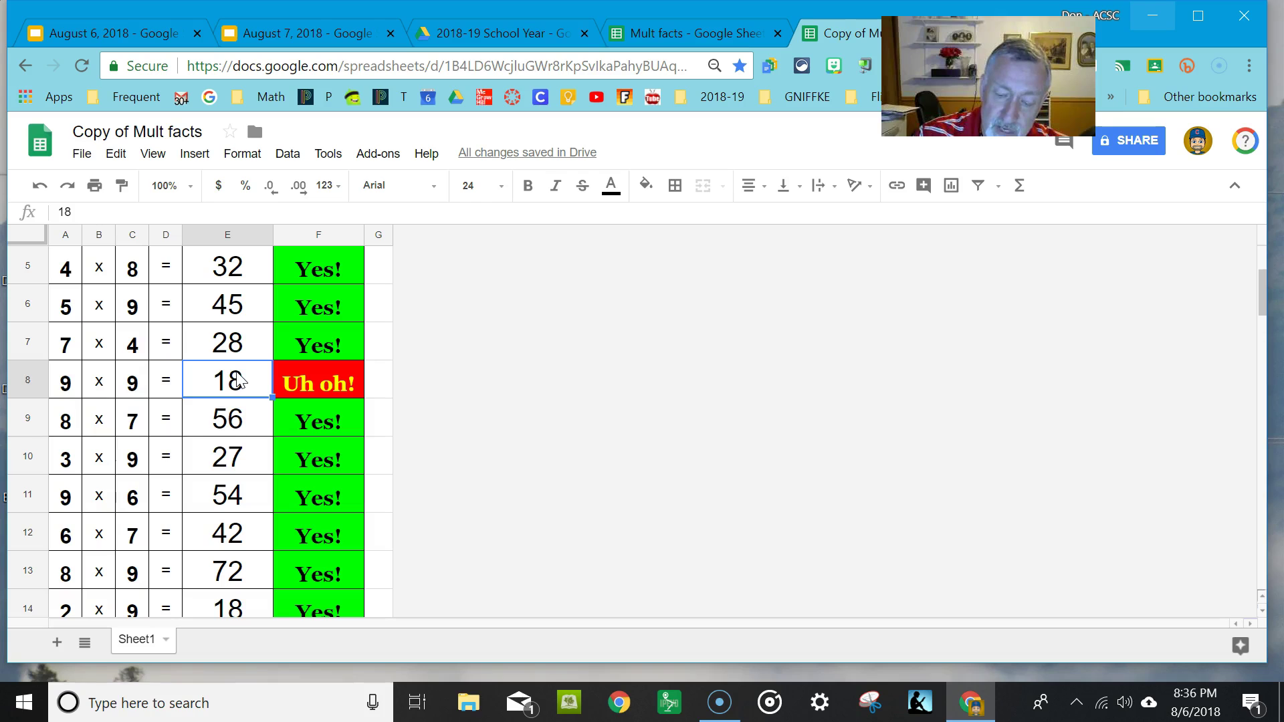
text(81)
key(Return)
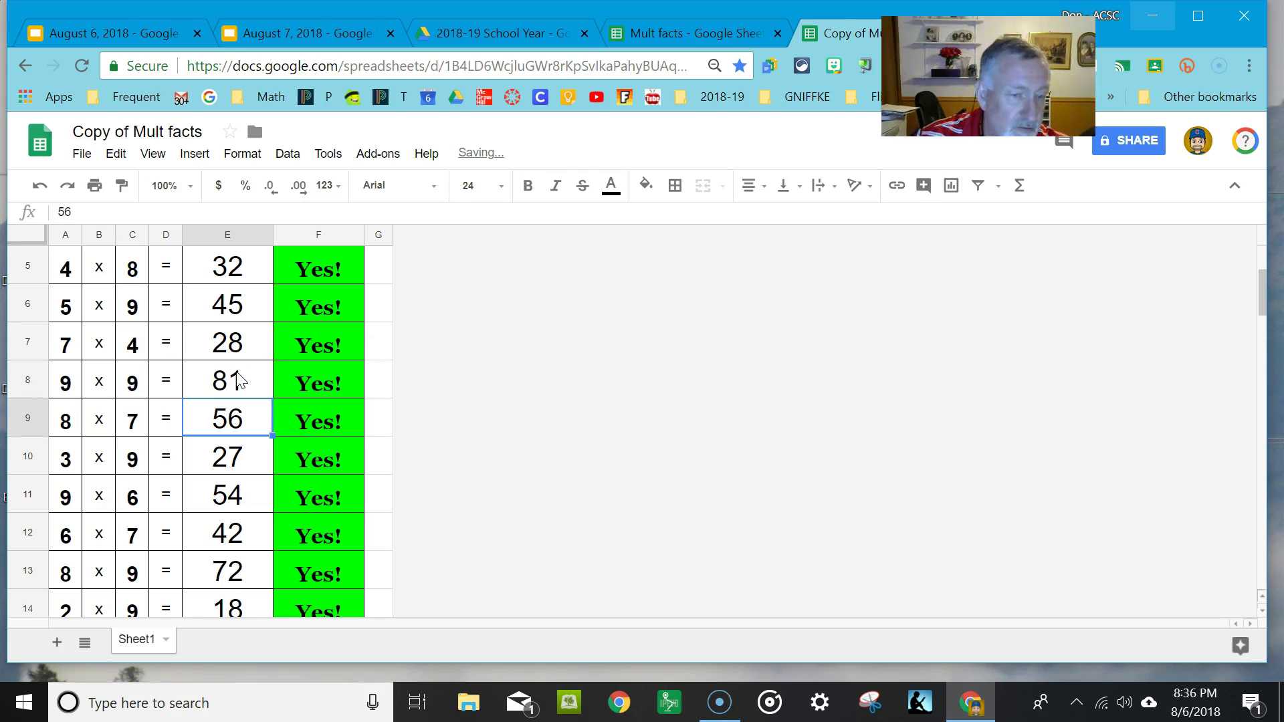
Clear all the answers from column E of the multiplication sheet.
scroll(239, 379, up, 2)
scroll(258, 372, down, 2)
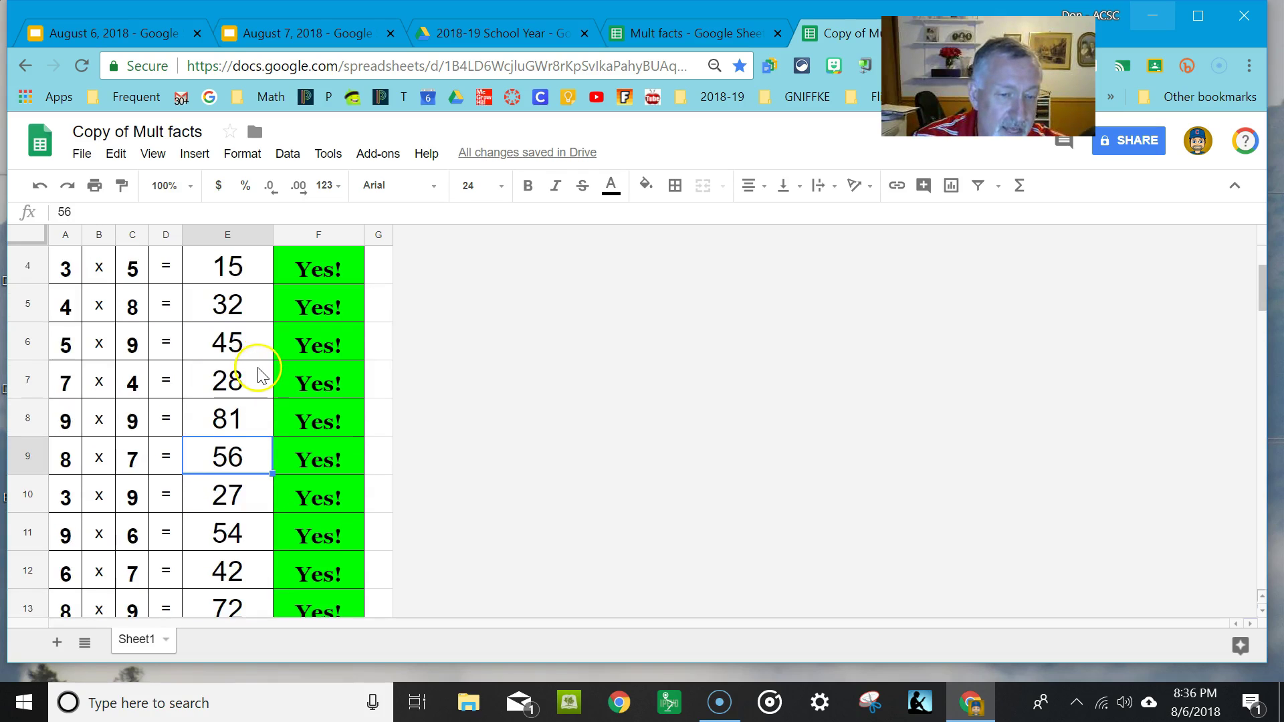
scroll(260, 378, down, 2)
scroll(260, 379, down, 16)
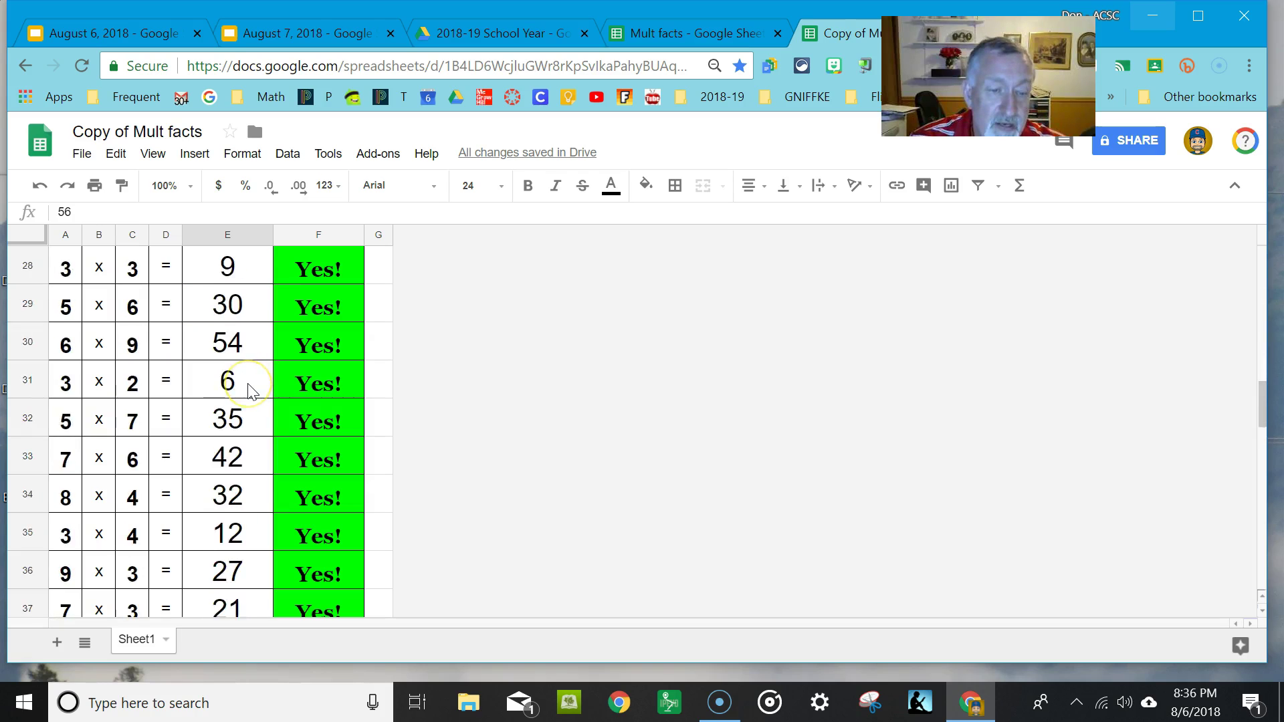
scroll(248, 392, down, 10)
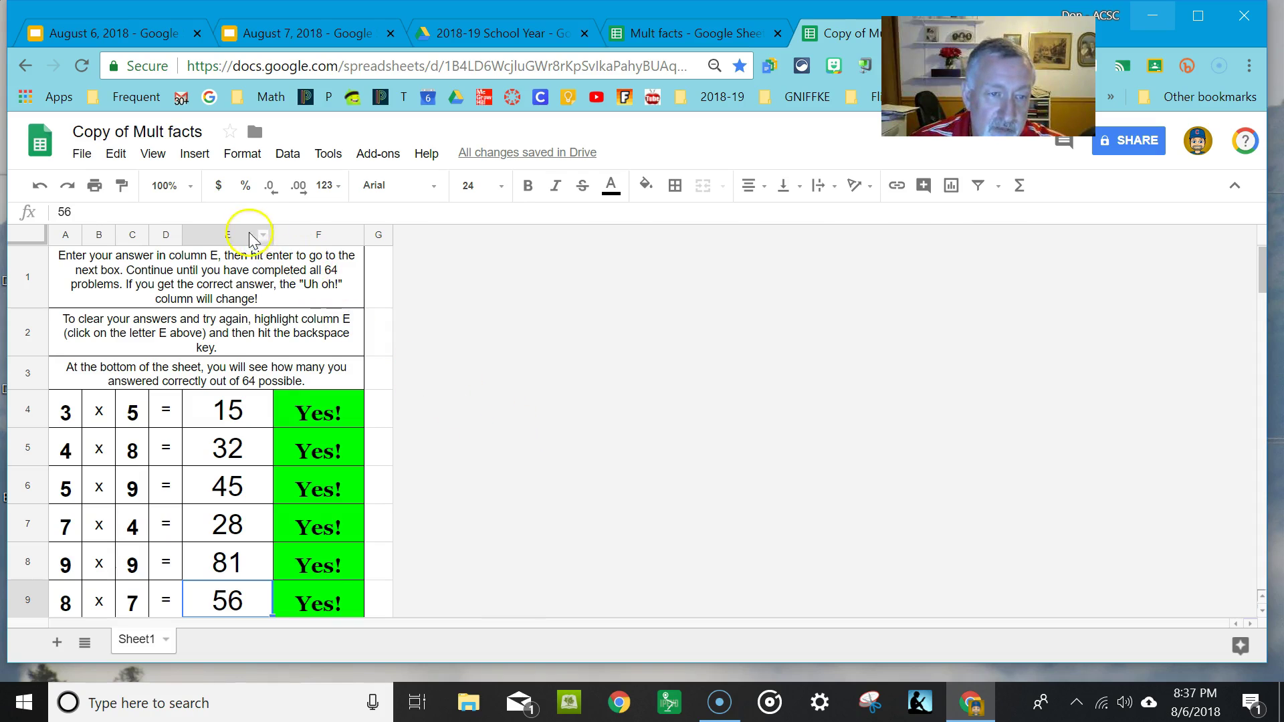
click(223, 234)
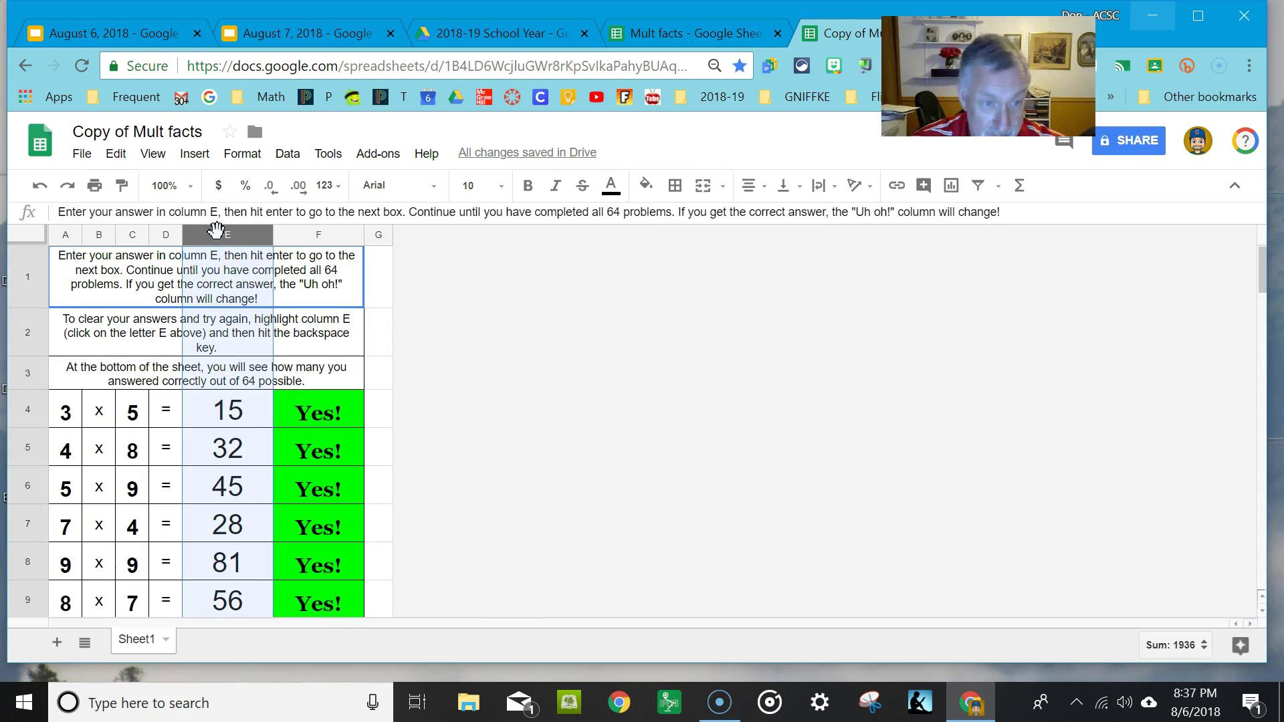
key(BackSpace)
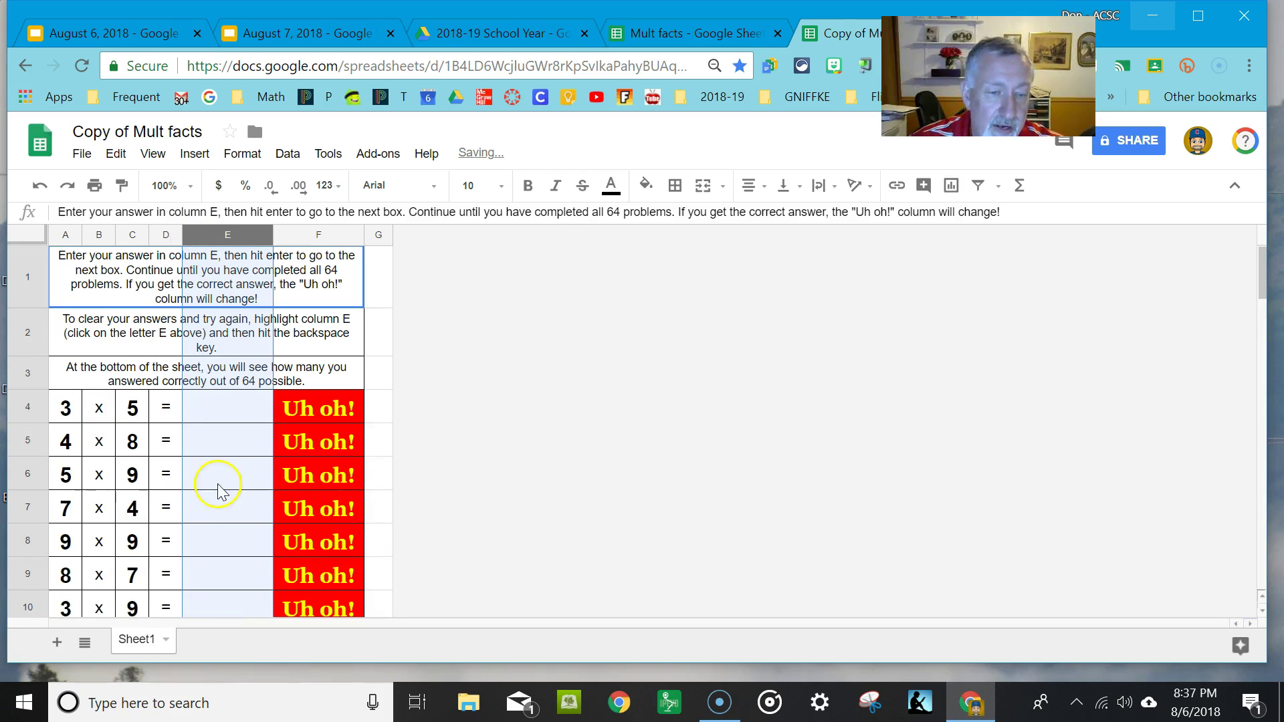
Check the emptied answer column down the sheet and inspect the answer-checking formula in F6.
scroll(225, 471, down, 10)
scroll(226, 472, down, 20)
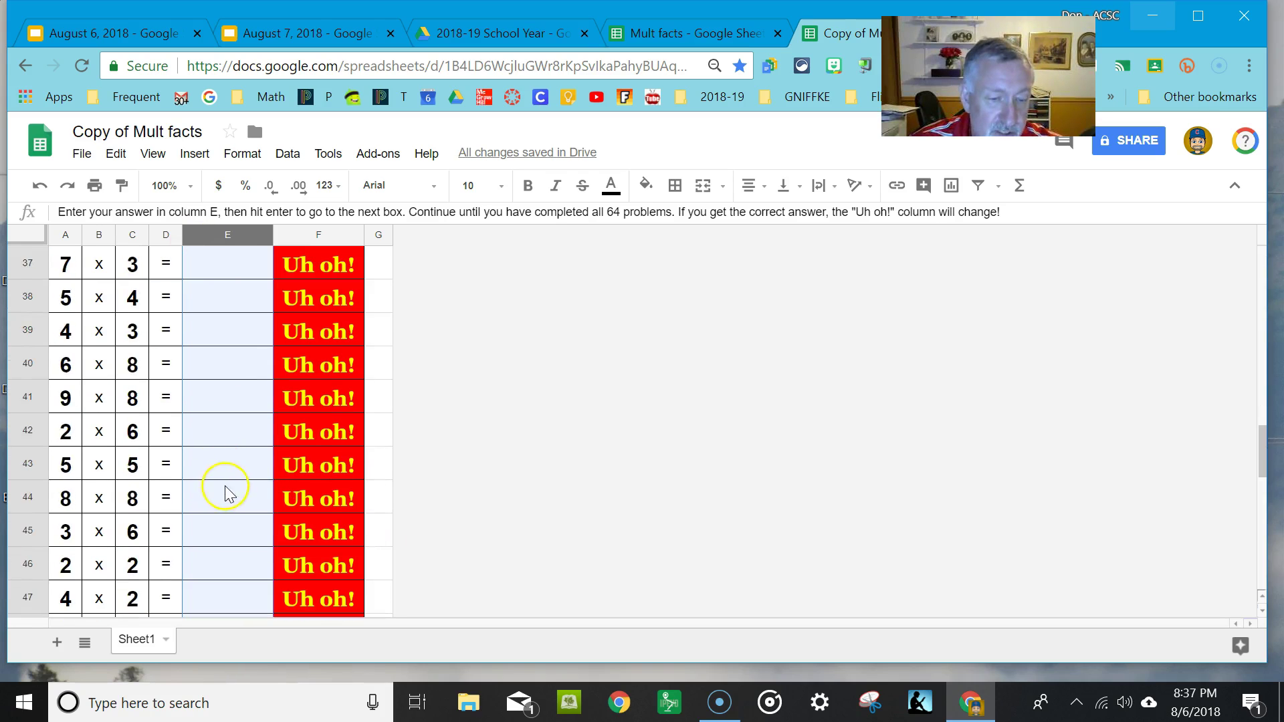
scroll(226, 508, up, 20)
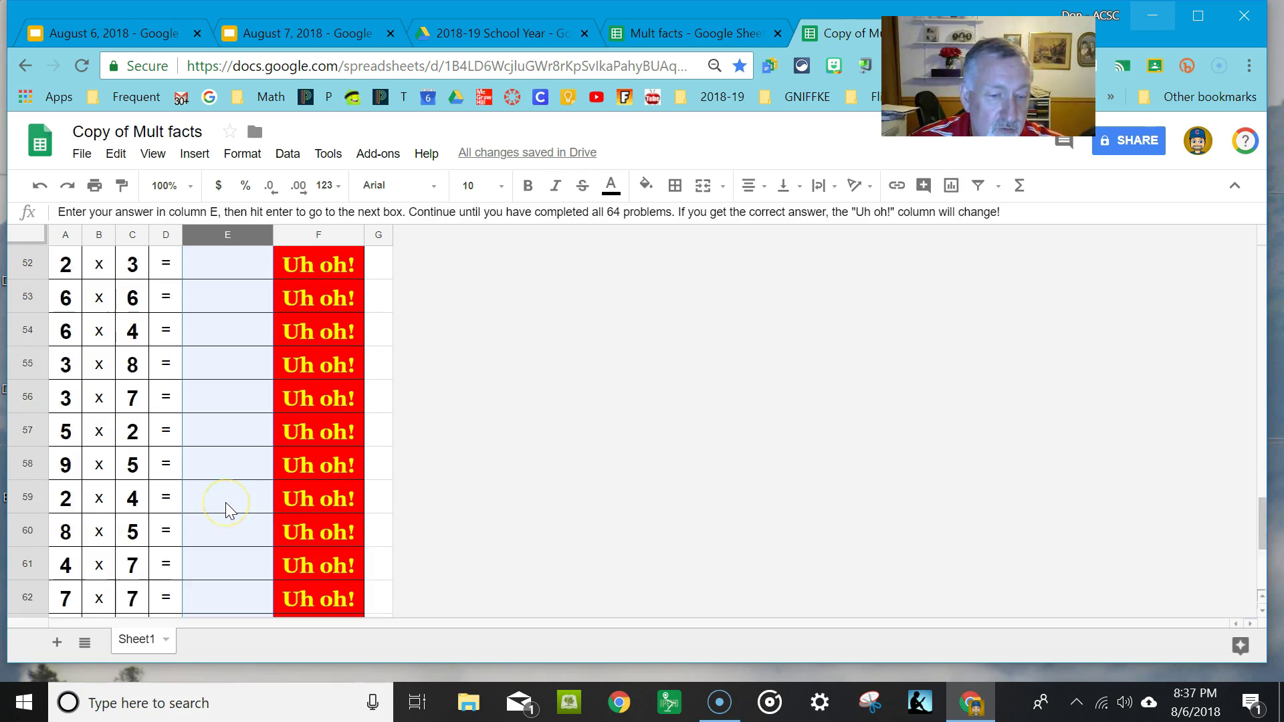
scroll(226, 503, up, 12)
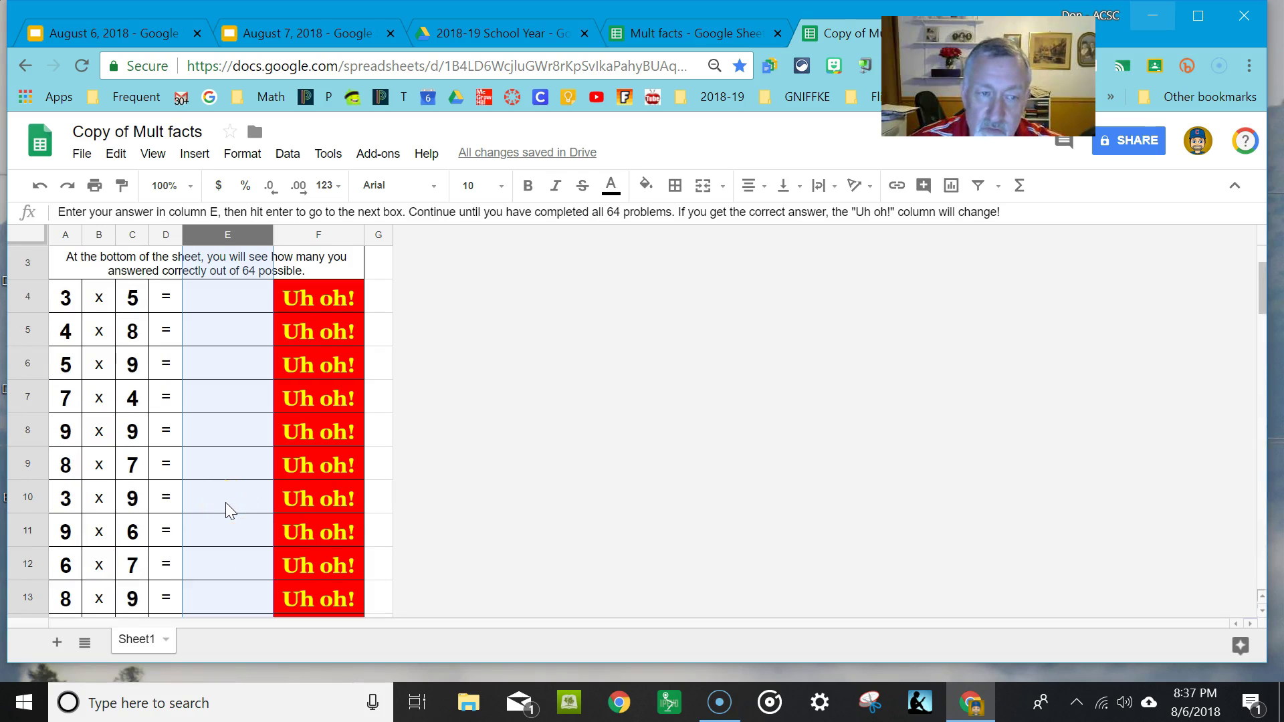
click(216, 235)
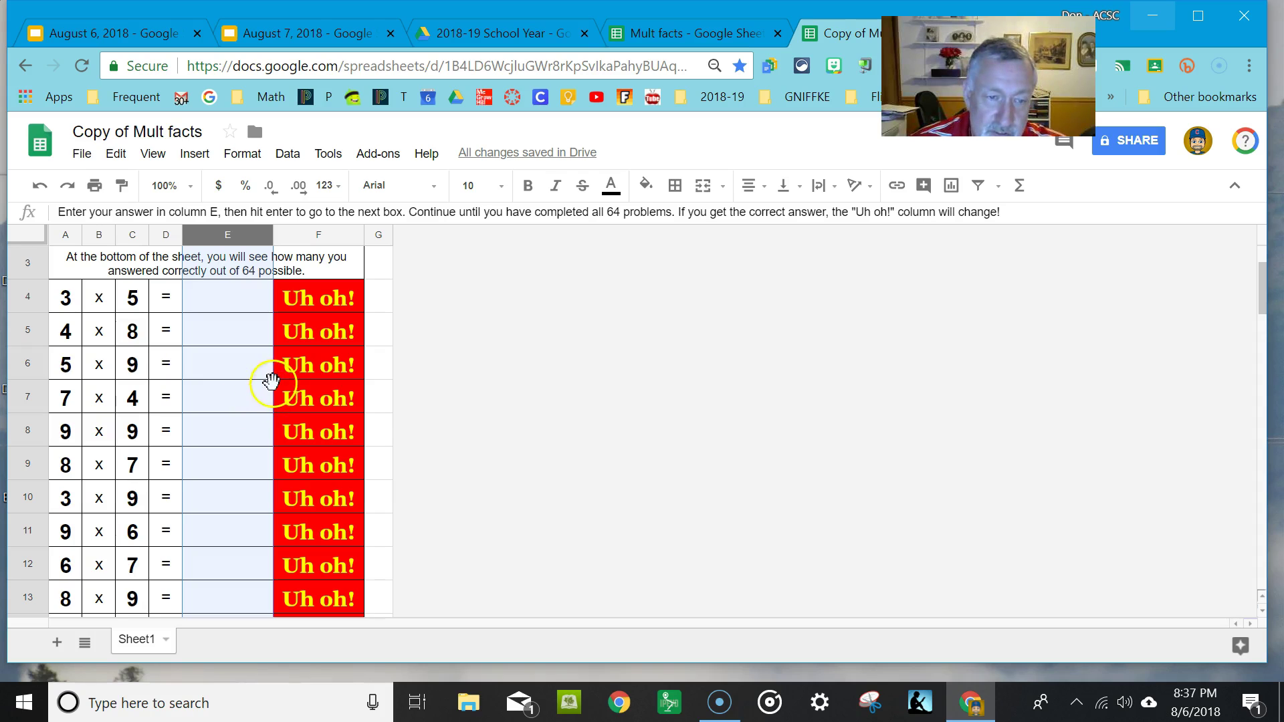
click(312, 359)
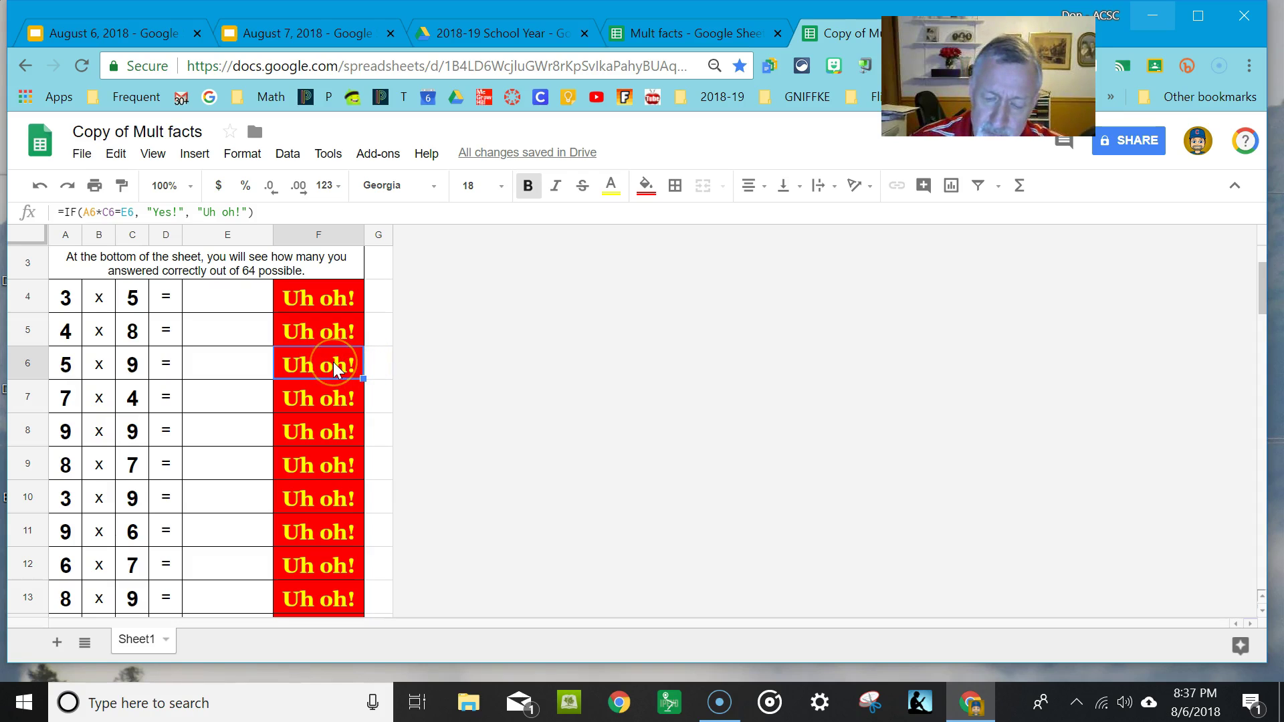
Overwrite the answer-checking formula in F6 with 26, then undo the entry to restore the formula.
text(26)
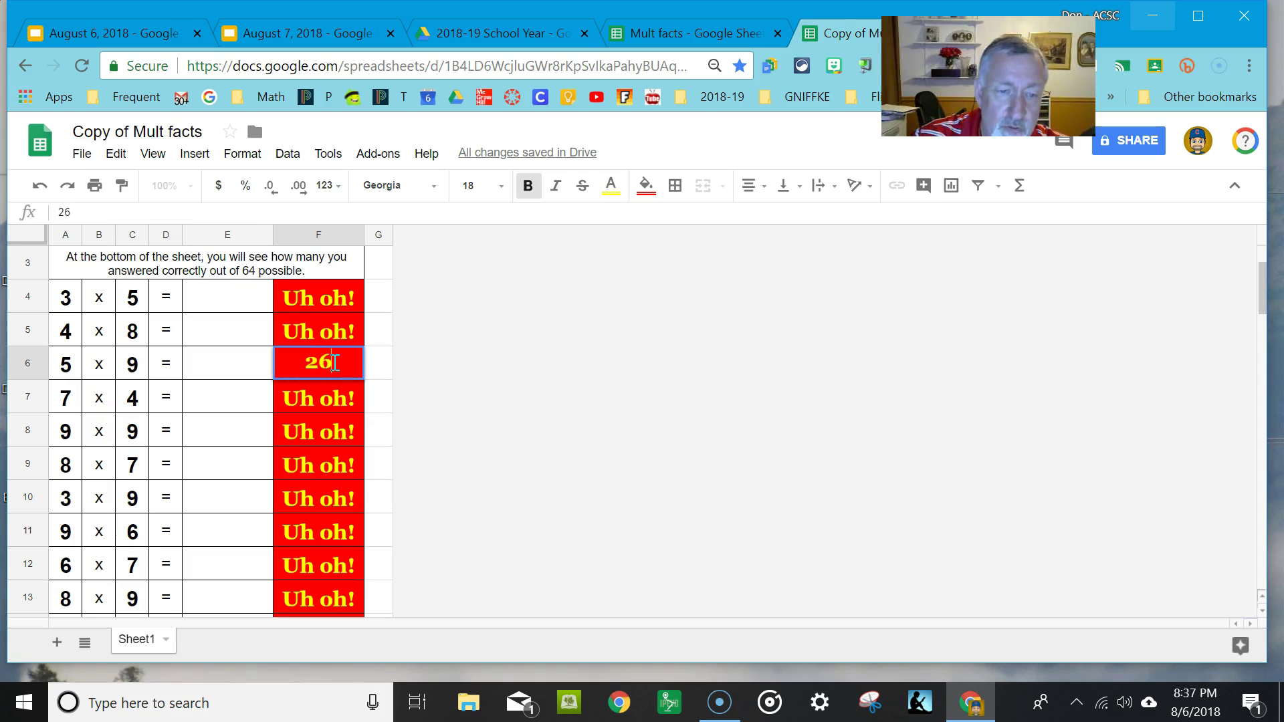
key(Return)
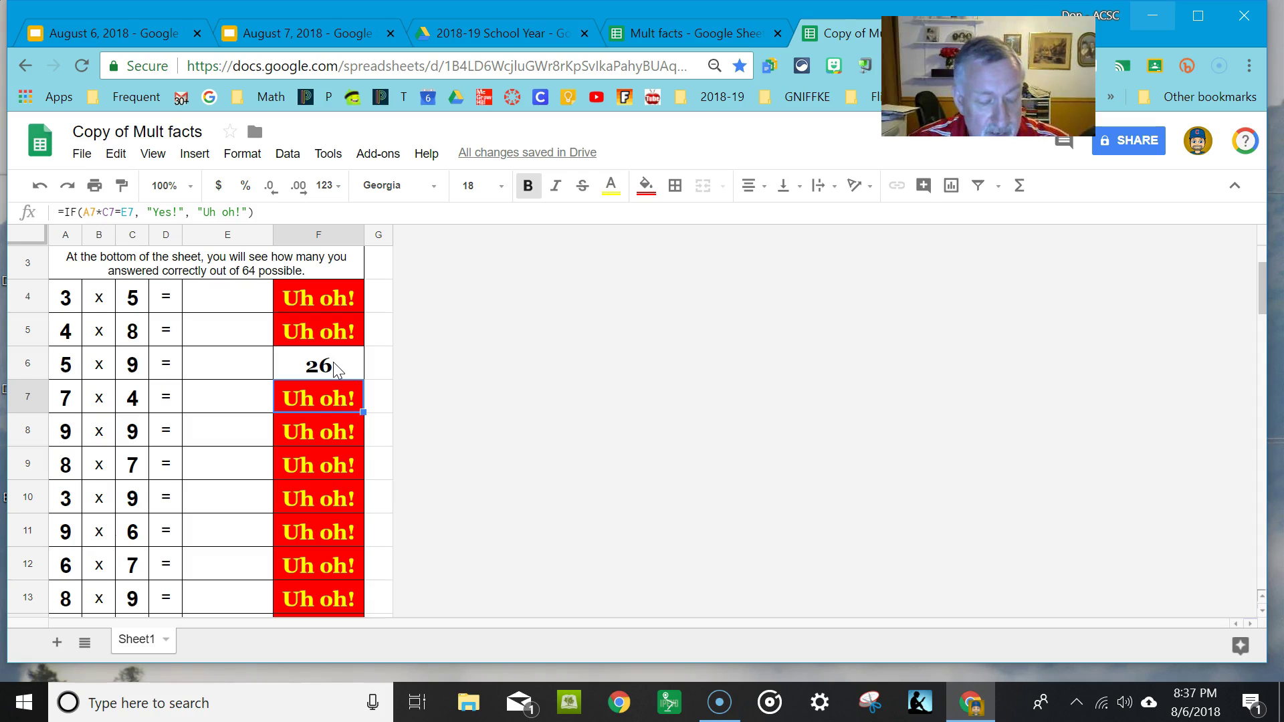
key(ctrl+z)
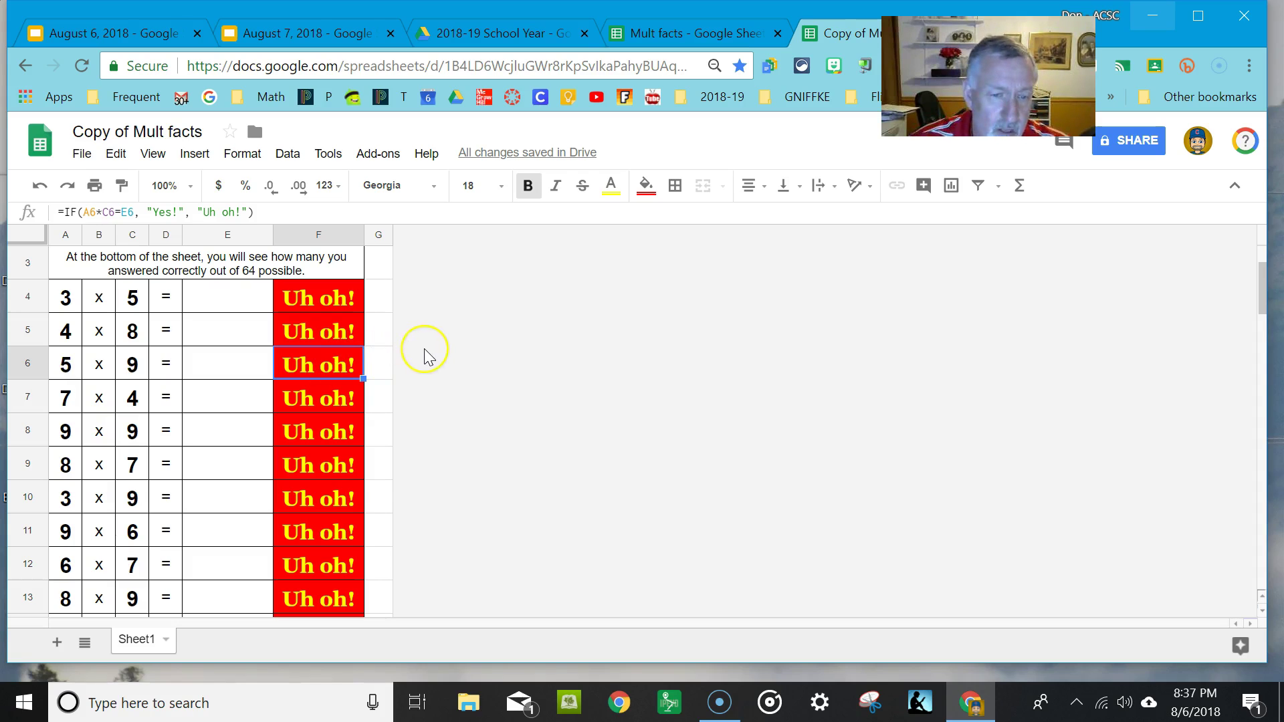
Overwrite the answer-checking formulas in F6 through F9 with the numbers 26, 15, 27 and 9.
text(26)
key(Return)
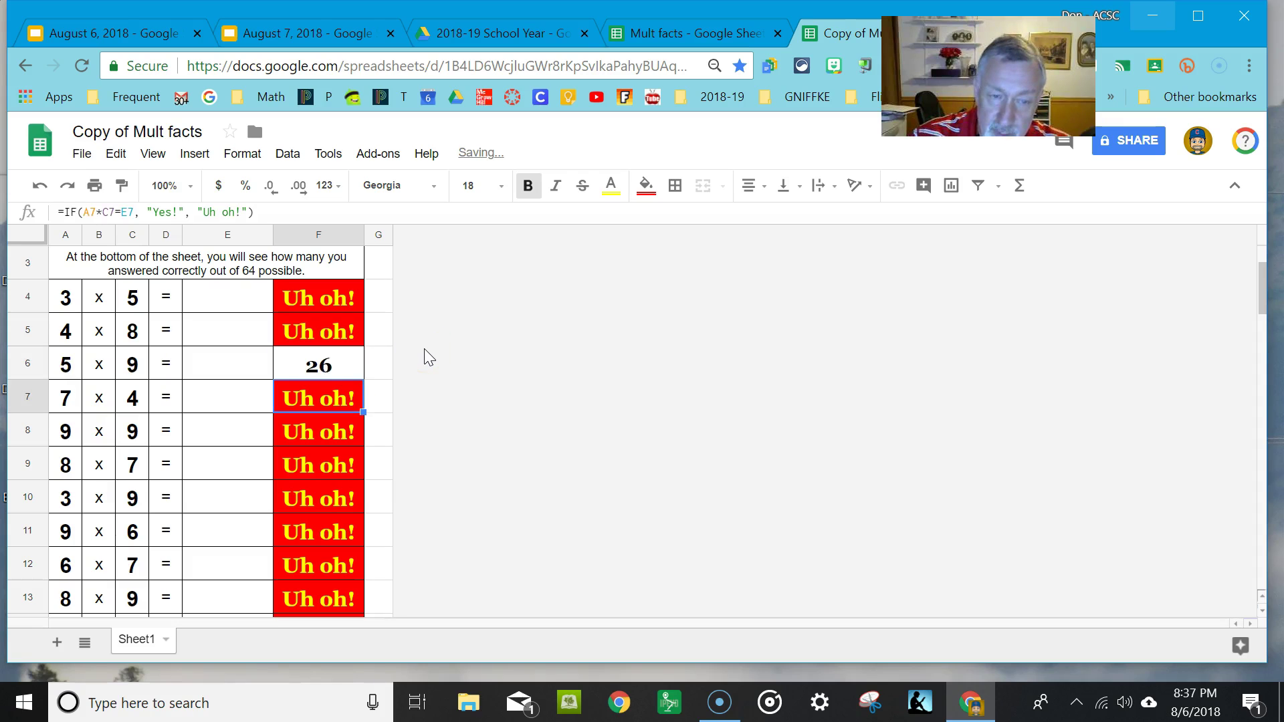
text(15)
key(Return)
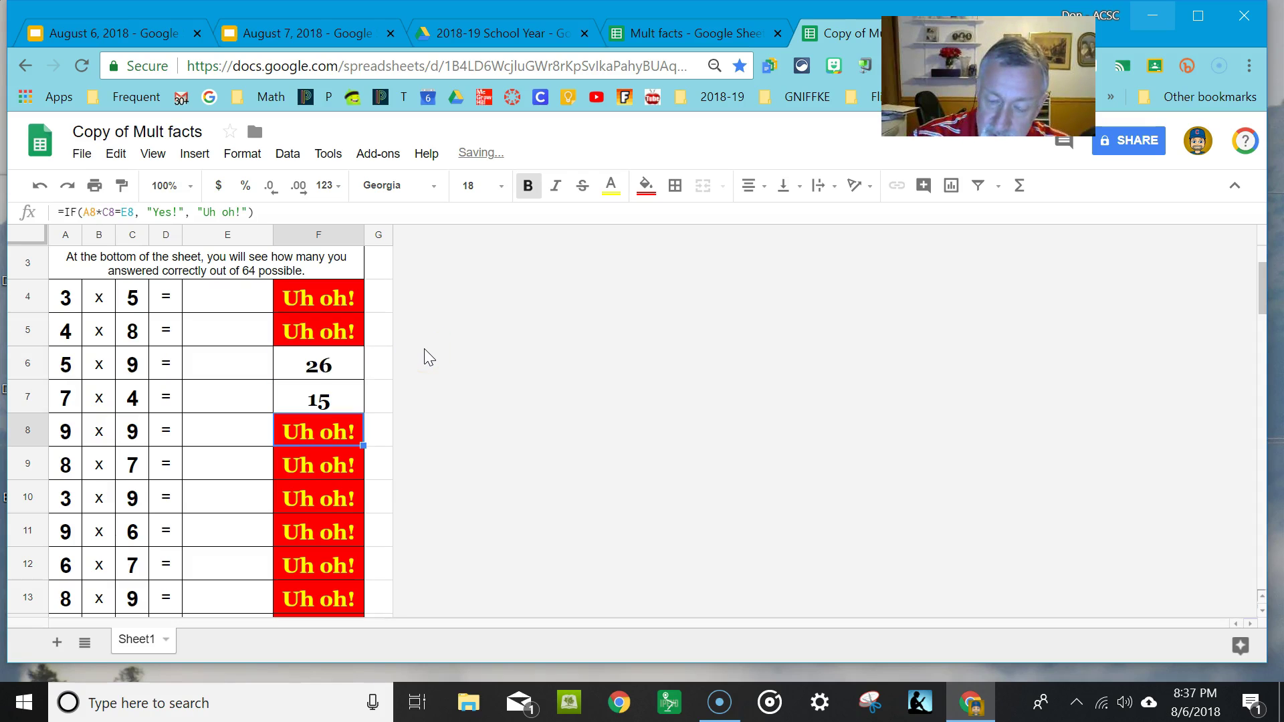
text(27)
key(Return)
text(9)
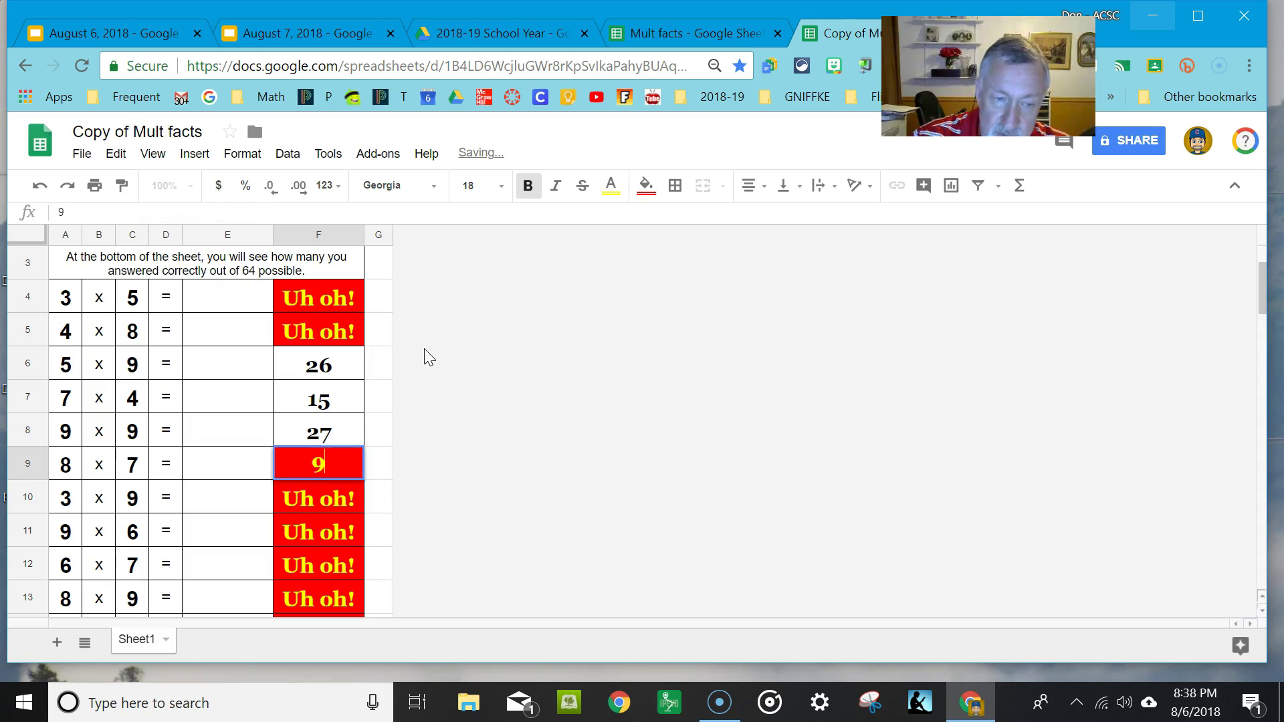
key(Return)
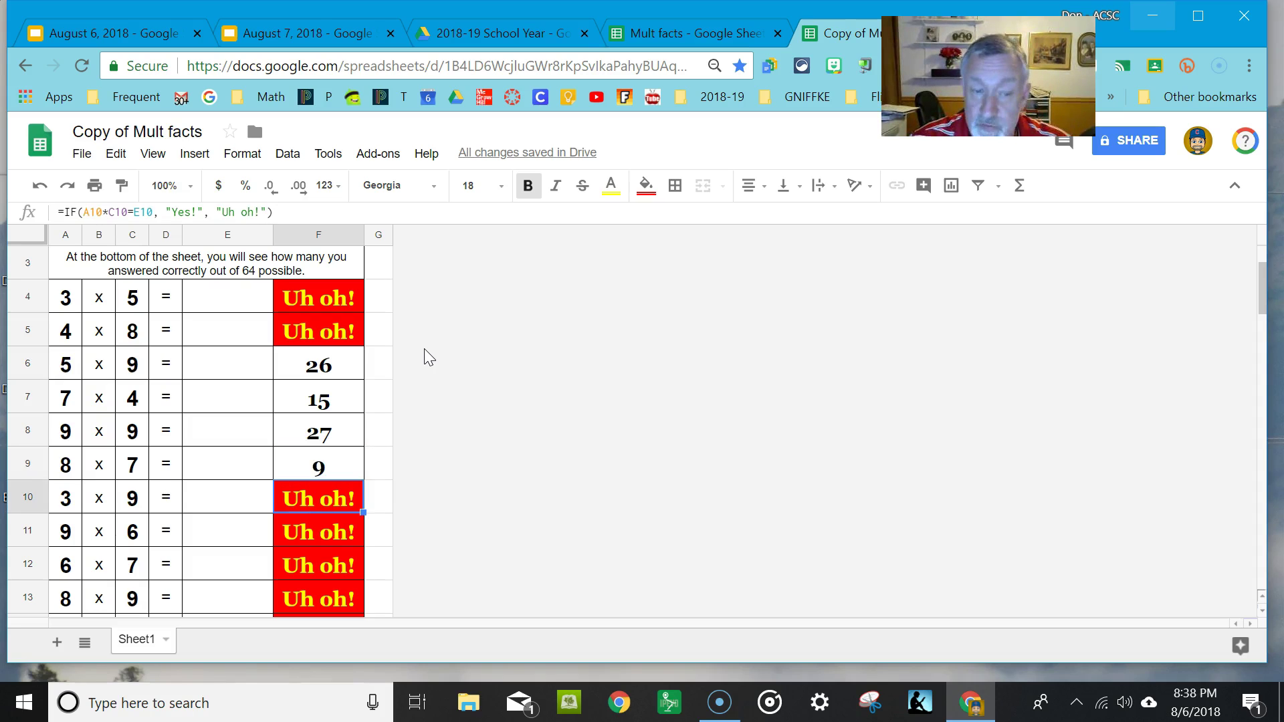
Undo the four number entries in column F to restore the answer-checking formulas in F6 through F9.
key(ctrl+z)
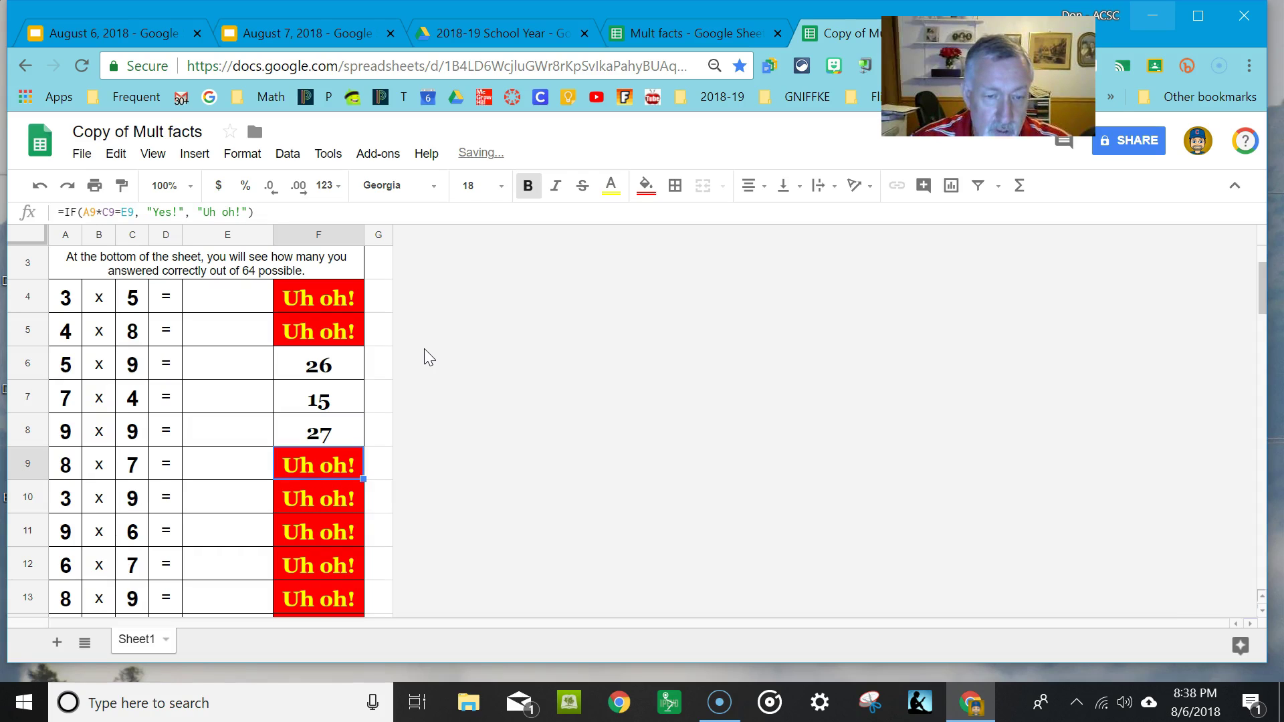
key(ctrl+z)
key(ctrl+z)
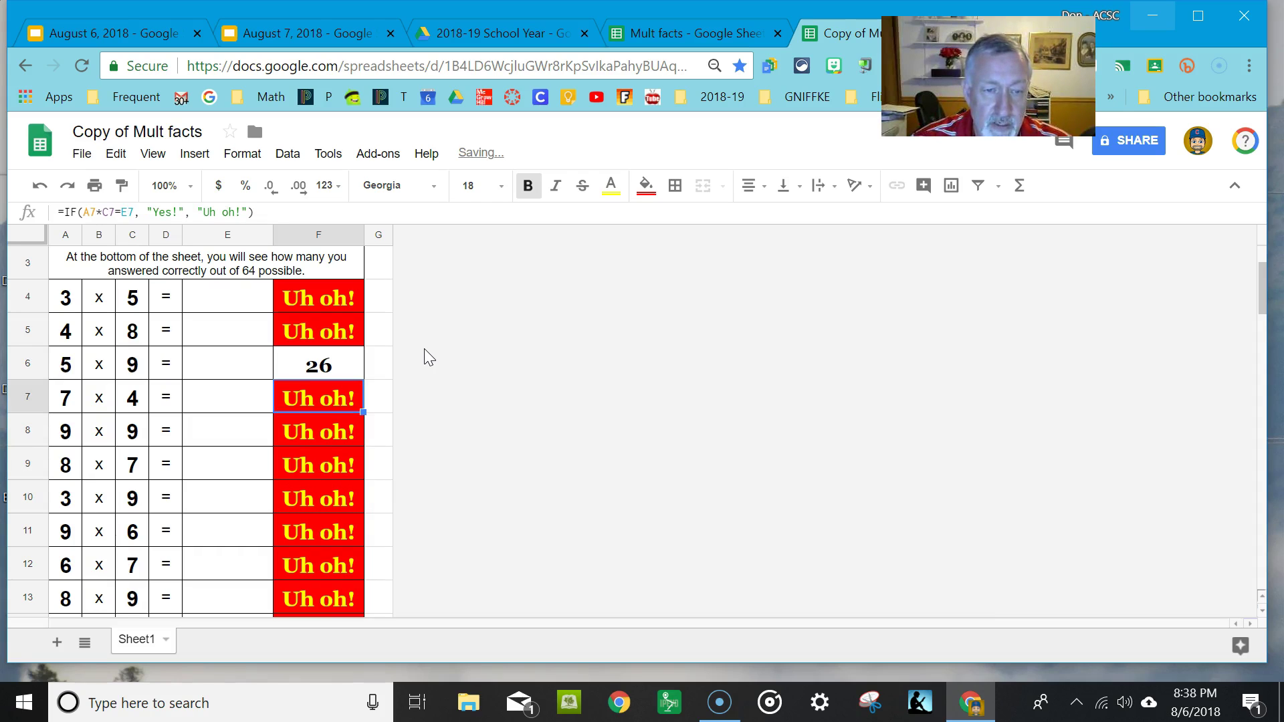
key(ctrl+z)
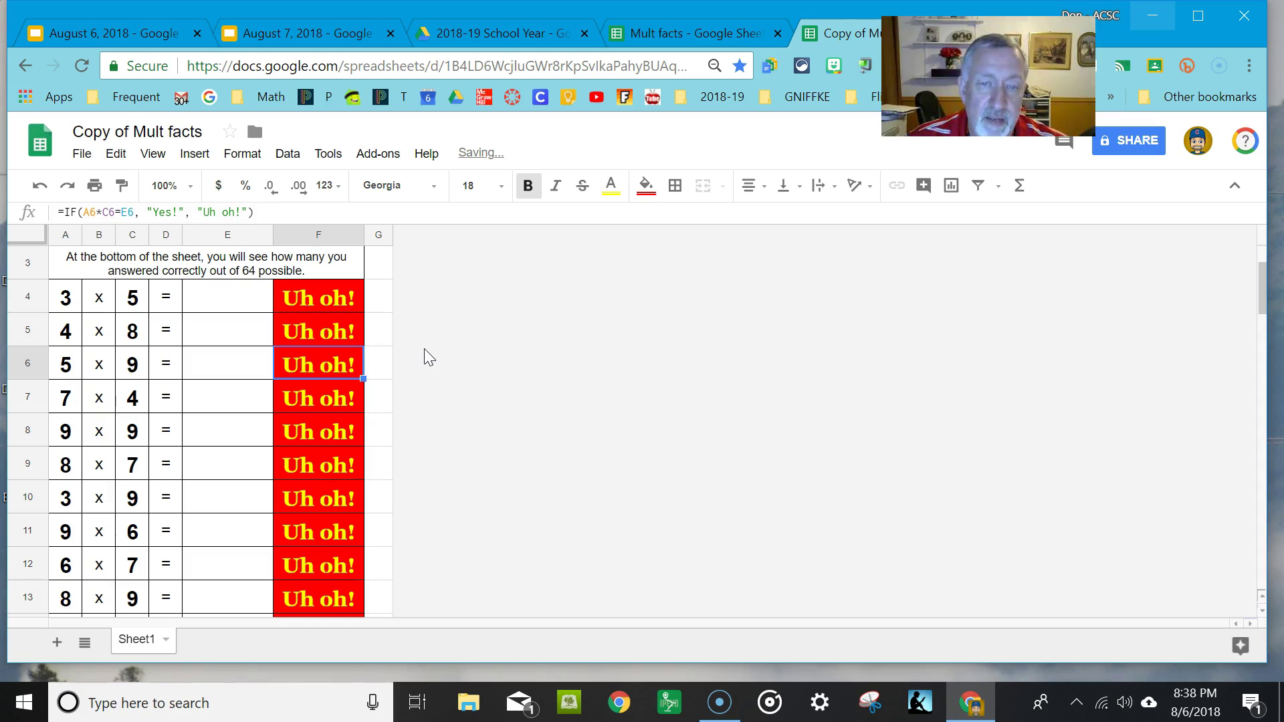